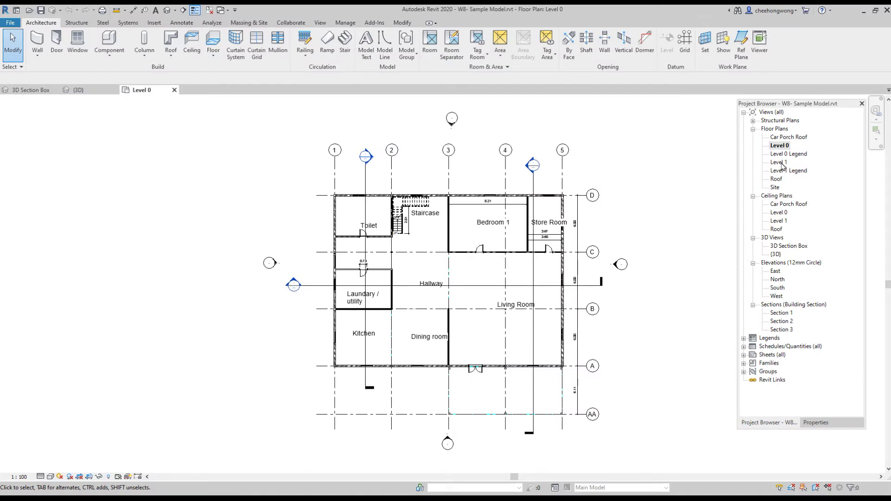
- Open the Level 0 Legend, Level 1 and Level 1 Legend plan views
double_click(784, 154)
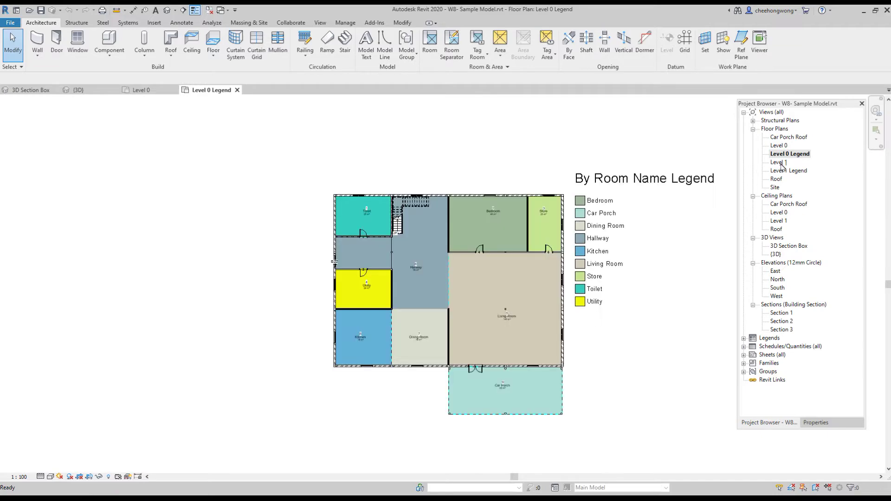
double_click(780, 163)
double_click(783, 171)
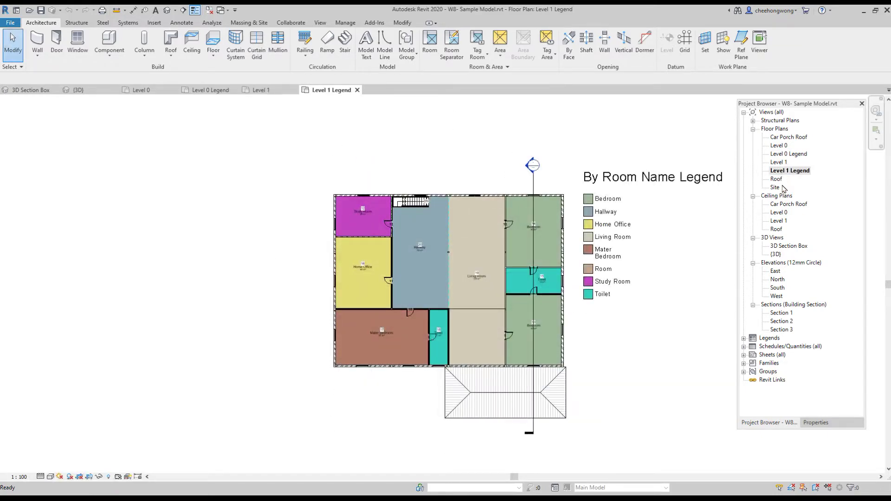
- Orbit the 3D Section Box and {3D} views, then bring up the Level 0 plan
double_click(789, 246)
middle_click_drag(341, 427, 571, 427, "shift")
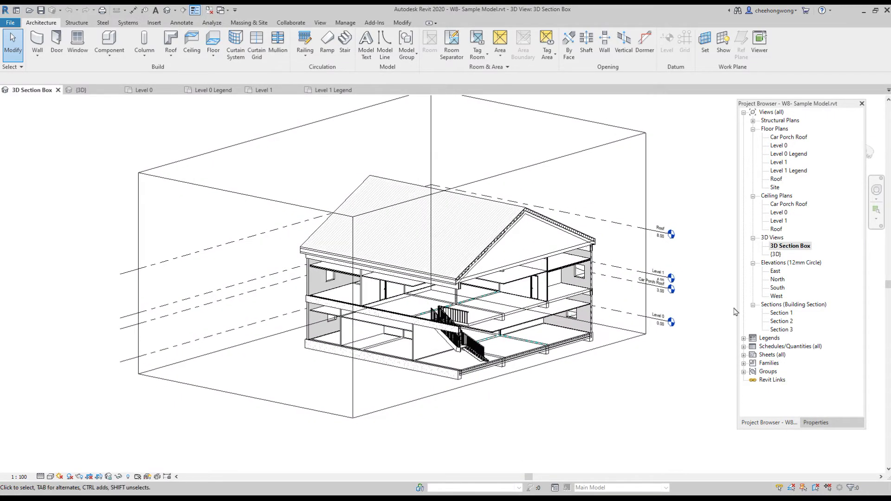
double_click(775, 255)
middle_click_drag(477, 402, 326, 353, "shift")
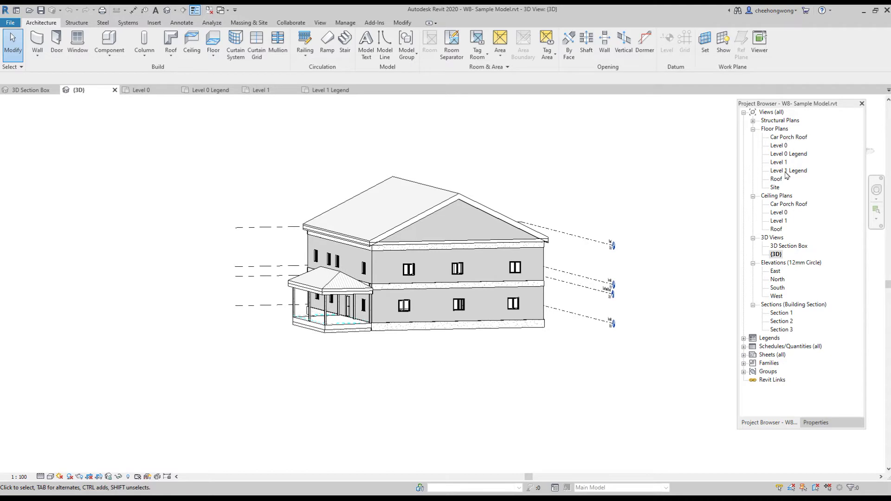
left_click(780, 146)
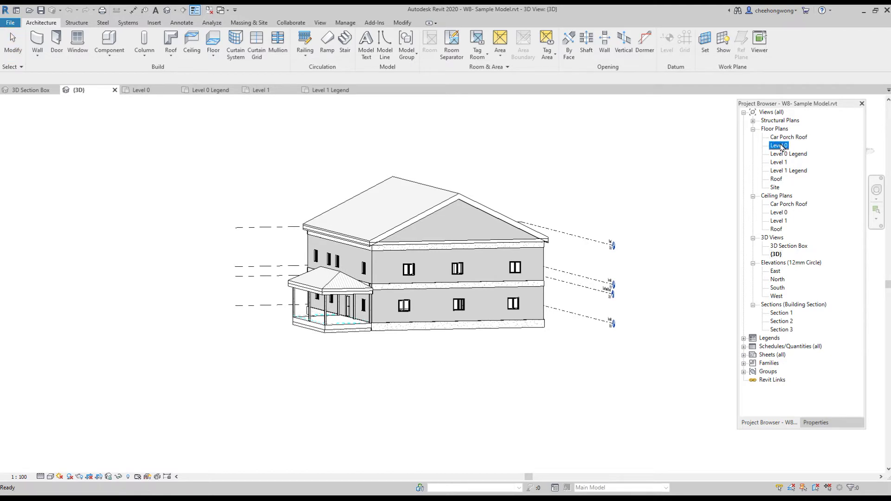
double_click(781, 146)
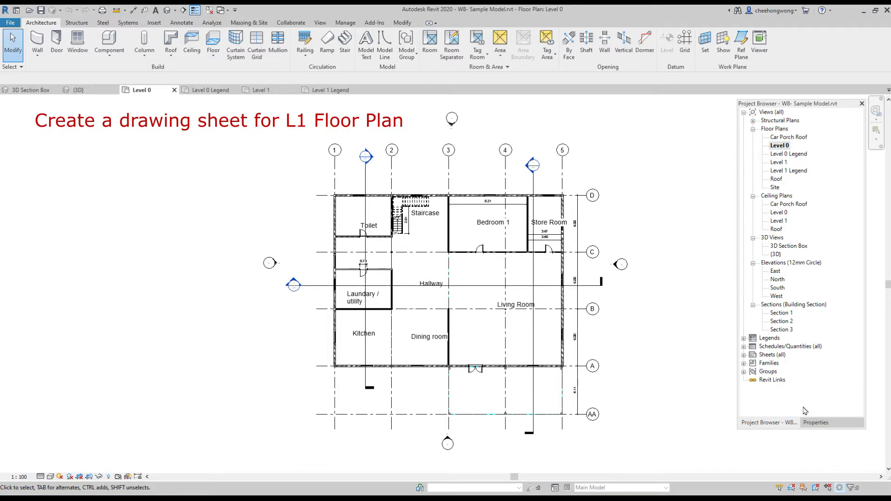
- Open the empty A100 - Unnamed sheet from Sheets (all), inspect it, and close it
left_click(744, 354)
left_click(794, 364)
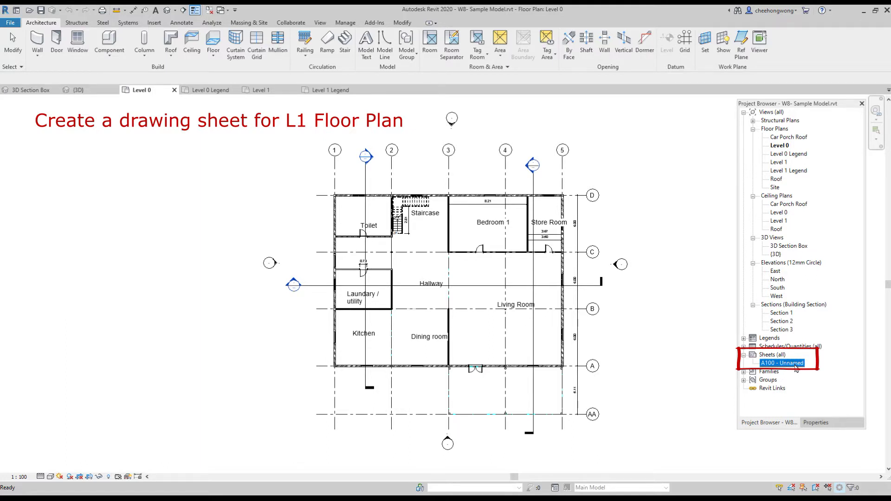
double_click(795, 364)
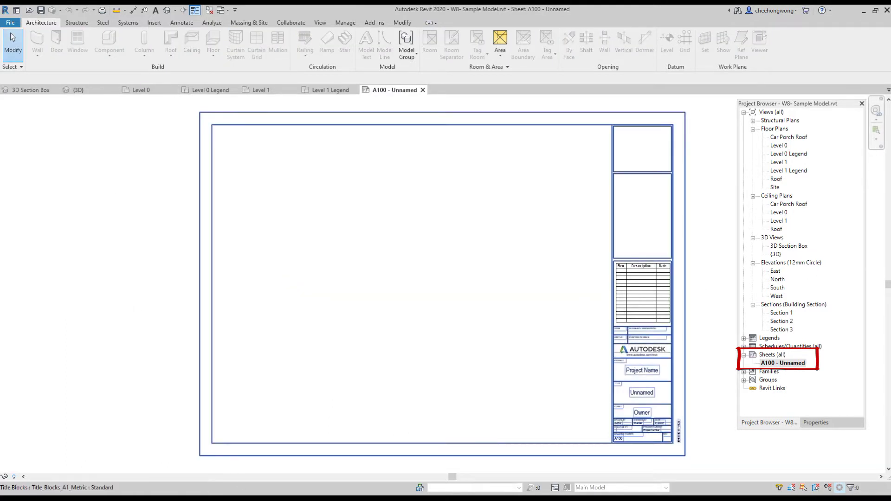
left_click(642, 360)
left_click(603, 171)
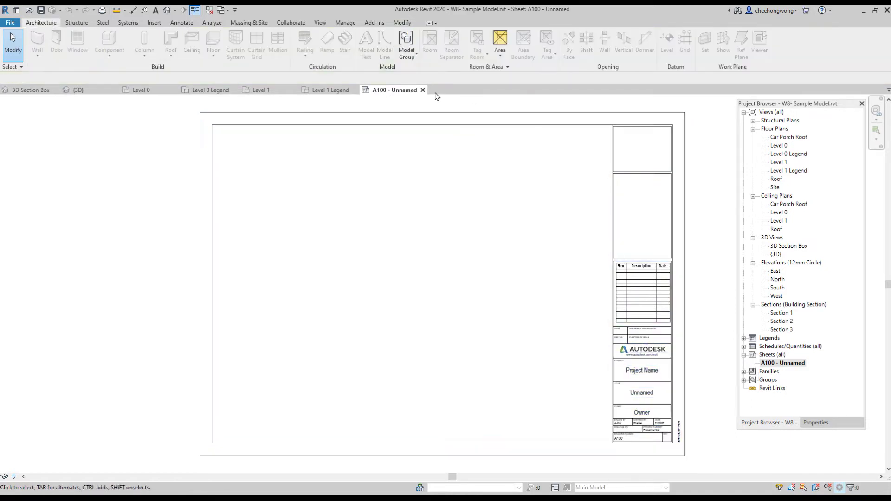
left_click(422, 90)
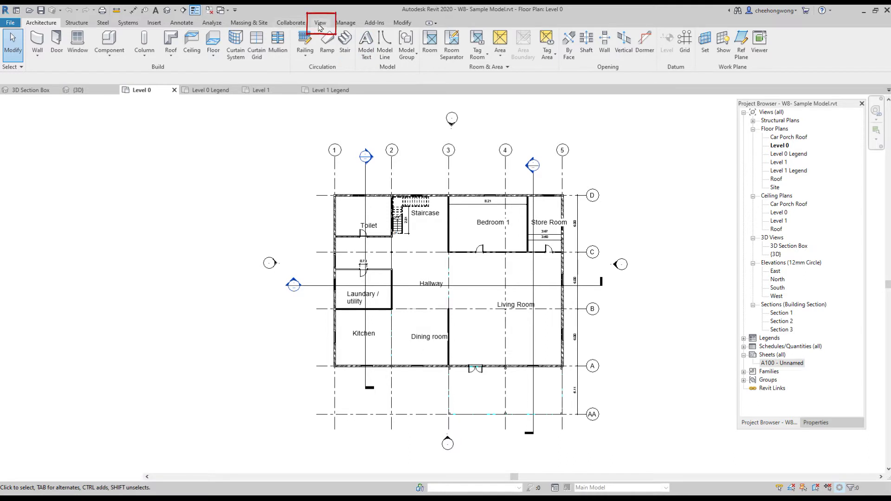
- Start a new sheet with the A1 Metric title block selected
left_click(320, 23)
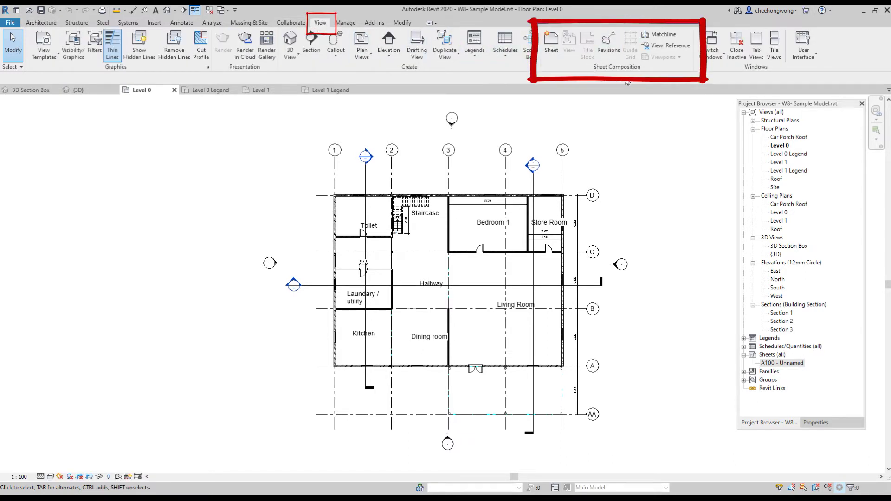
left_click(551, 43)
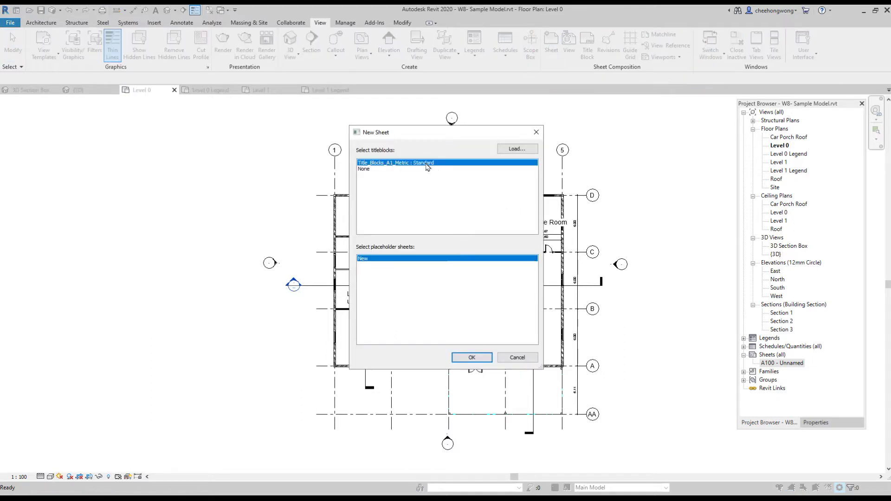
left_click(369, 170)
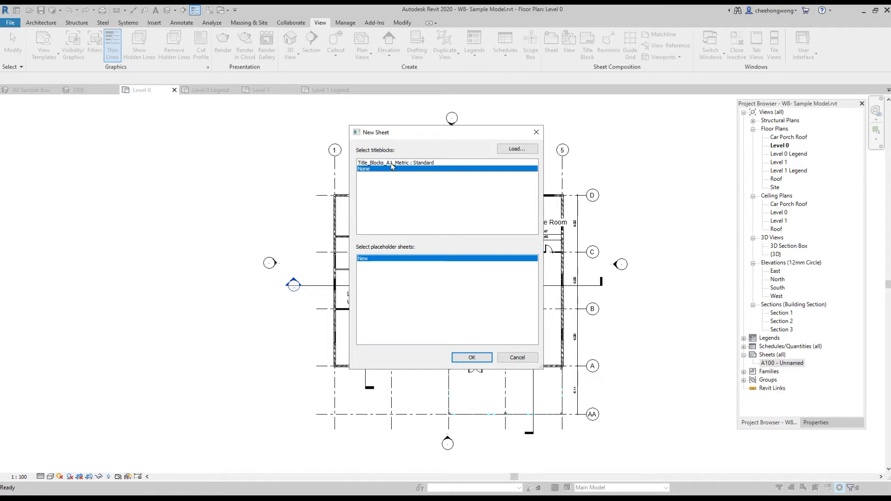
left_click(392, 165)
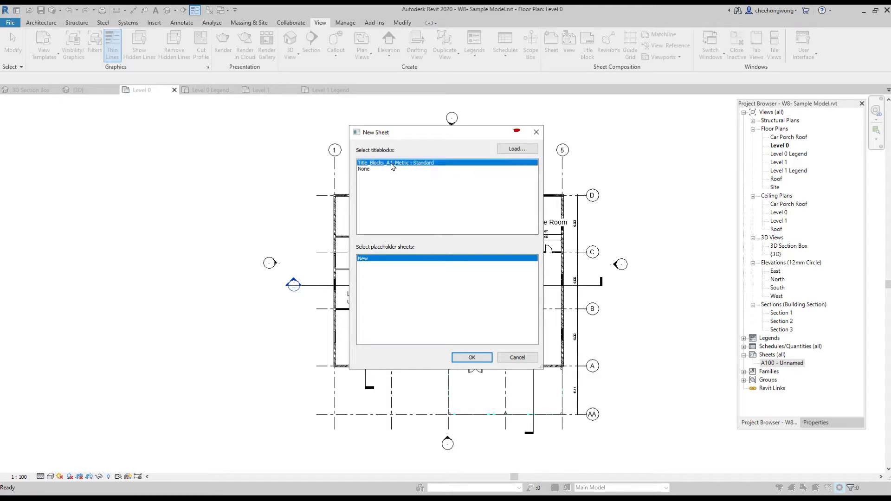
- Browse the library's Titleblocks folder, then close Load Family without loading anything
left_click(522, 151)
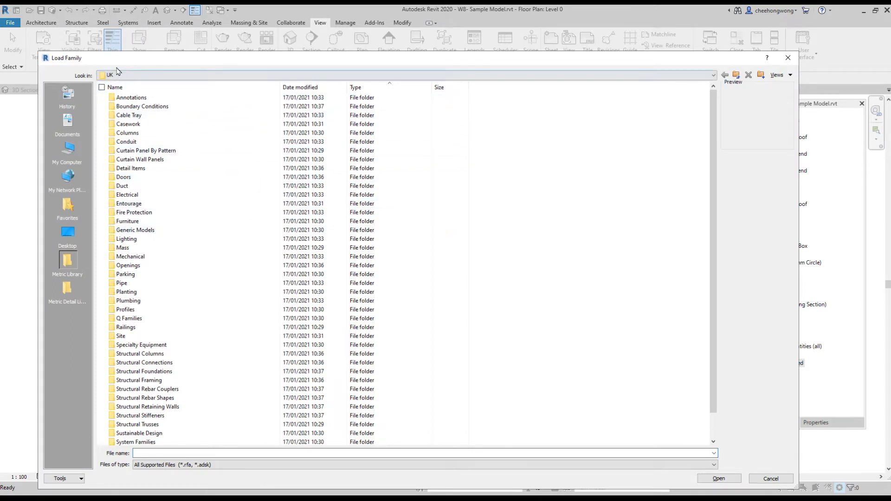
scroll(186, 269, "down", 1)
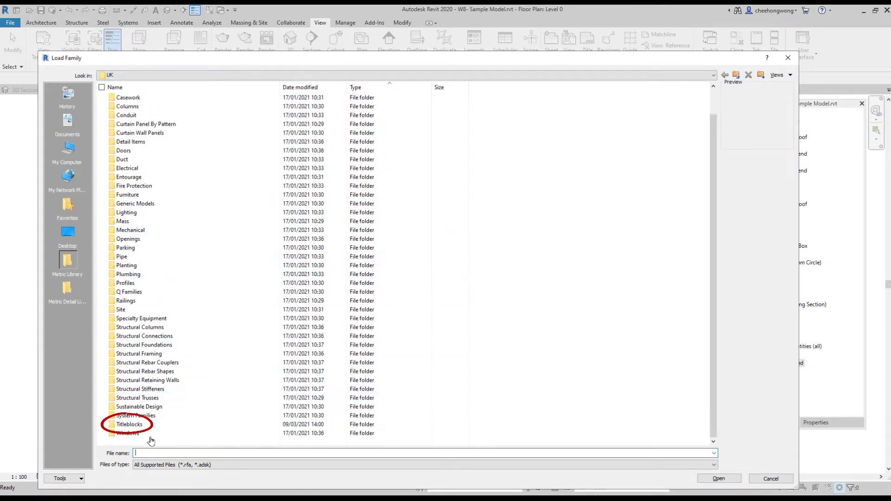
double_click(132, 425)
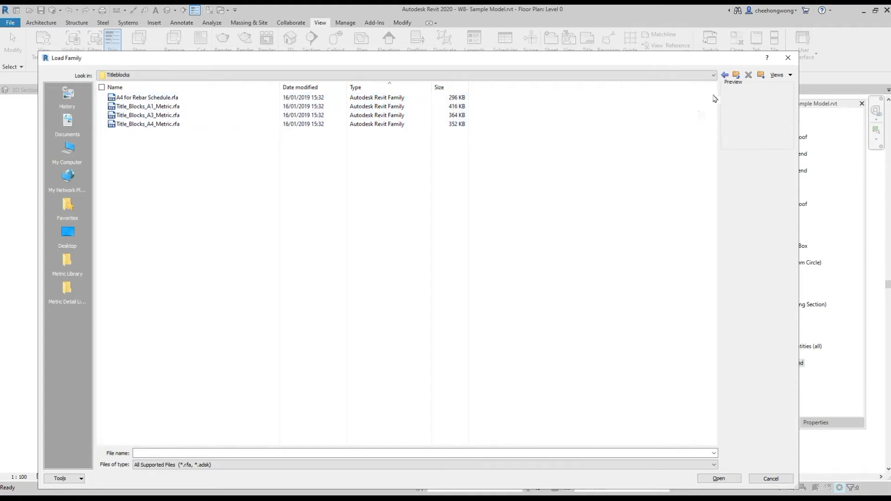
left_click(789, 59)
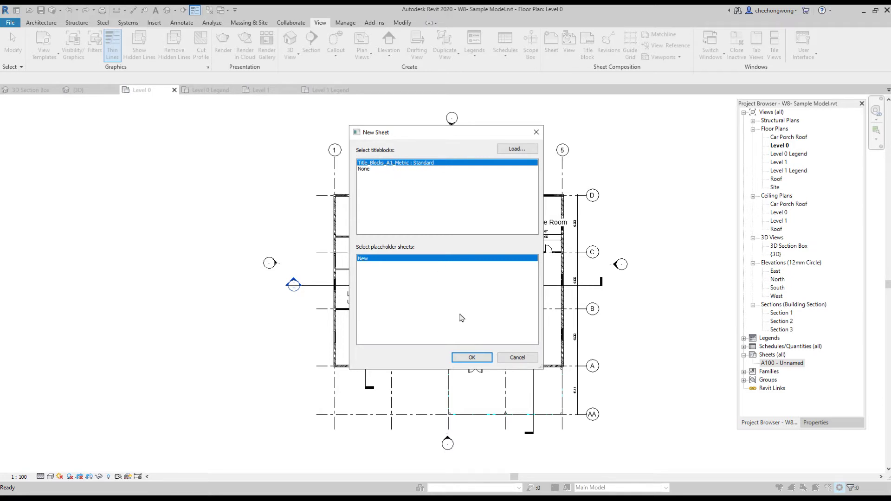
- Create sheet A102 with the A1 title block and name it 'L0 Floor Plan GA'
left_click(472, 357)
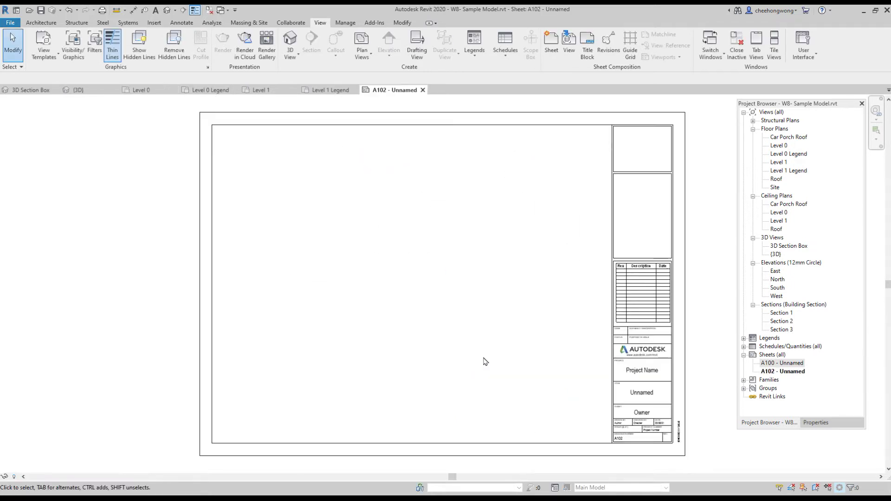
left_click(784, 372)
key("F2")
key("Tab")
type("L0 Floor Plan GA")
left_click(796, 269)
left_click(791, 287)
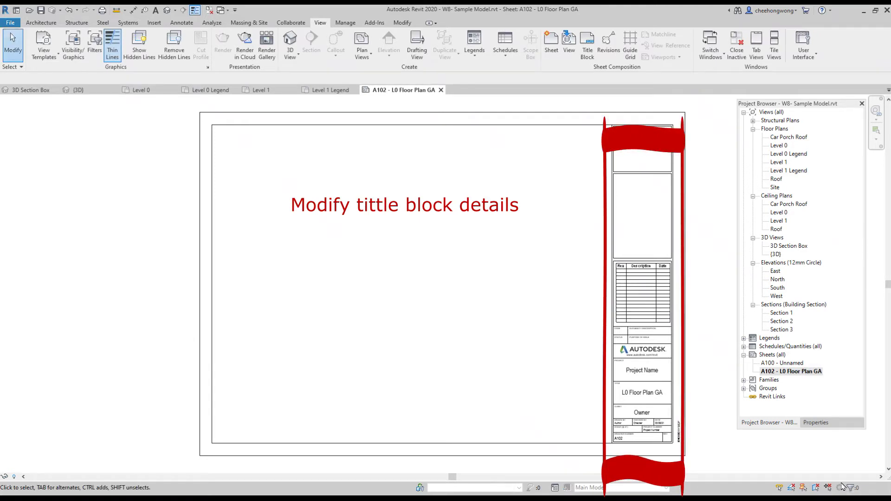
- Fill in the sheet's Approved, Designed, Checked and Drawn By names and apply
left_click(816, 422)
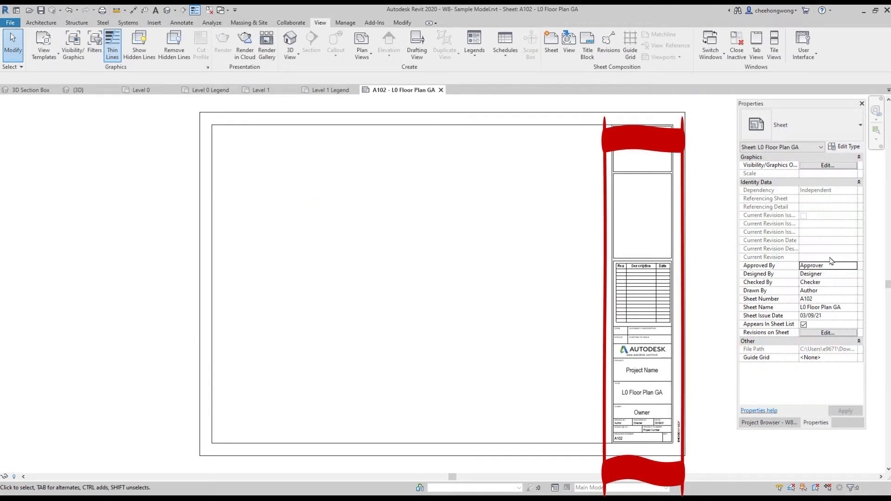
left_click(826, 265)
double_click(826, 265)
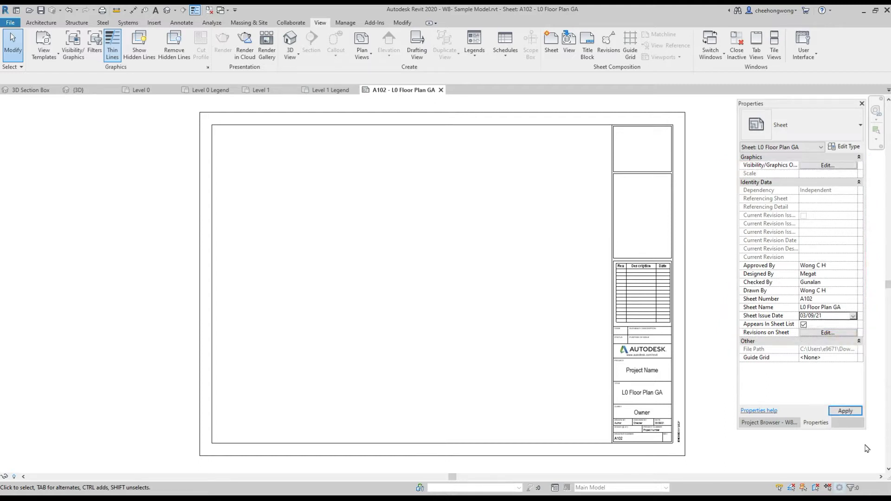
left_click(845, 412)
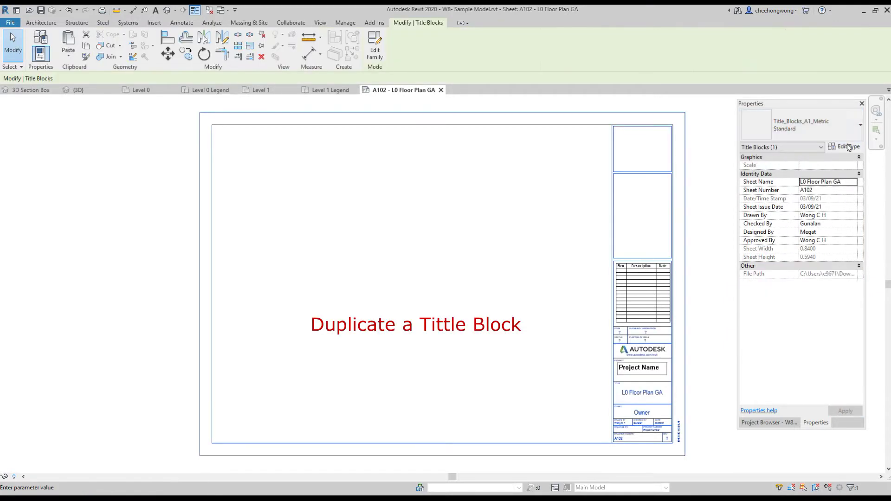
left_click(848, 147)
- Duplicate the title block type as ATGB1424
left_click(856, 45)
type("ATGB1424")
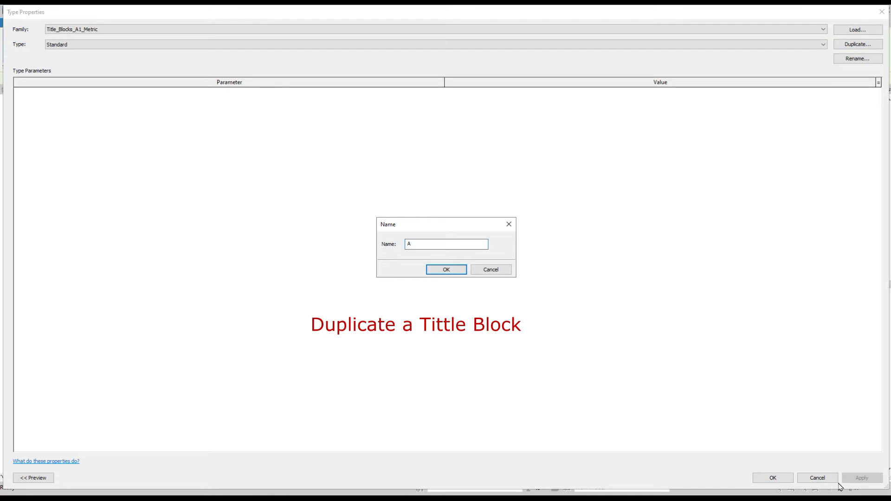
left_click(445, 271)
left_click(789, 478)
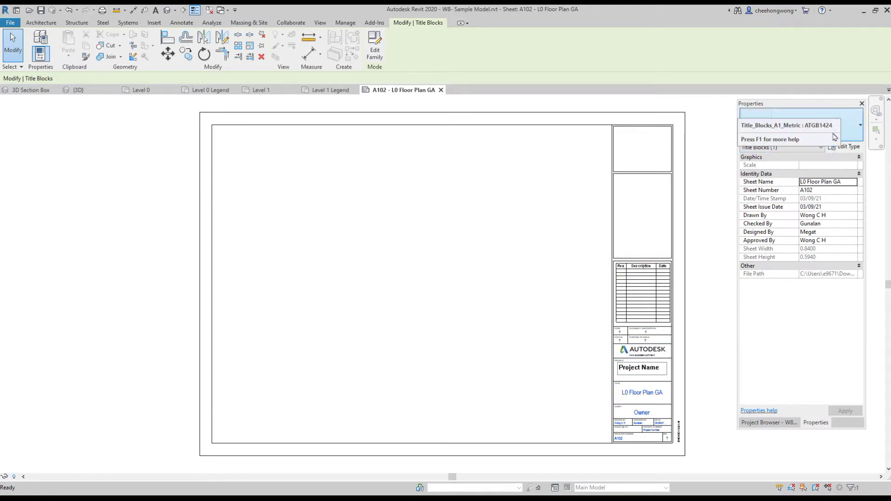
- Set the title block's project name to 'ATGB1424 Assignment 1' and client to 'DPCM Ltd.'
left_click(645, 367)
left_click(645, 367)
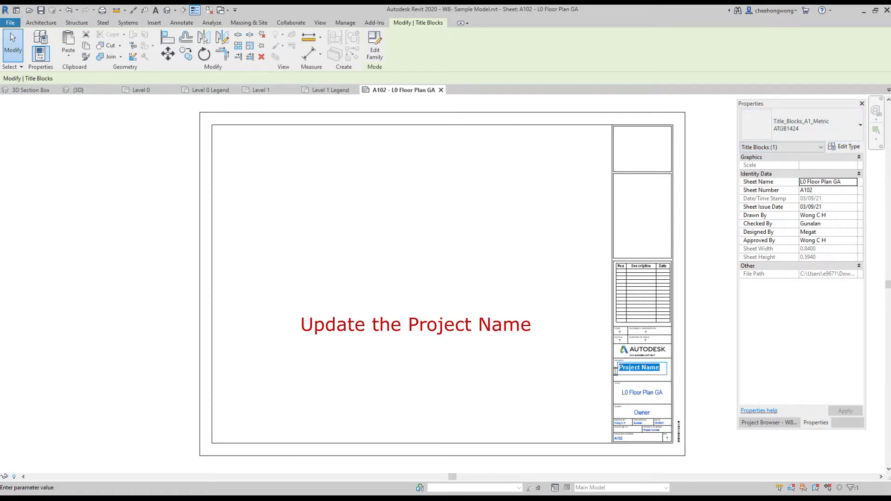
type("4 Assignment 1")
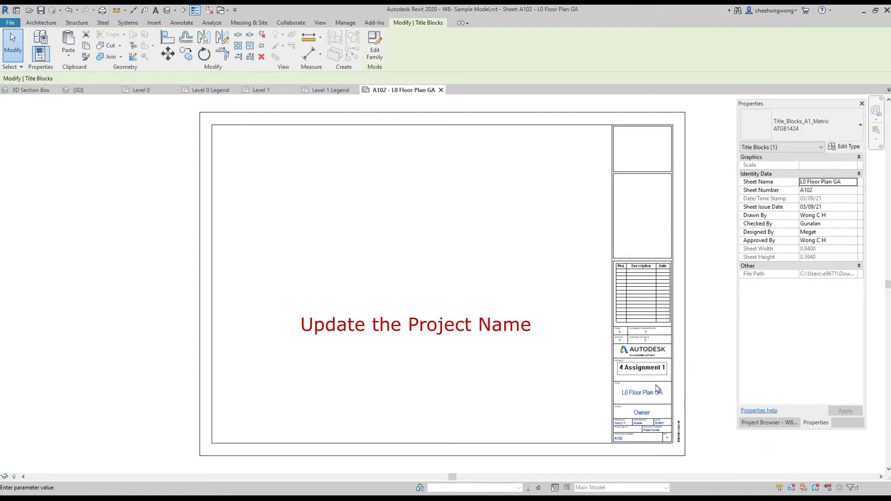
scroll(647, 372, "up", 3)
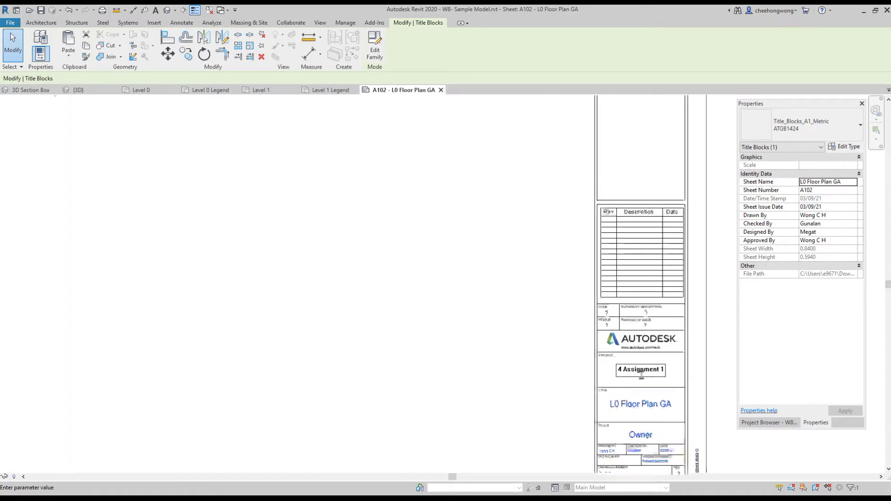
left_click(649, 385)
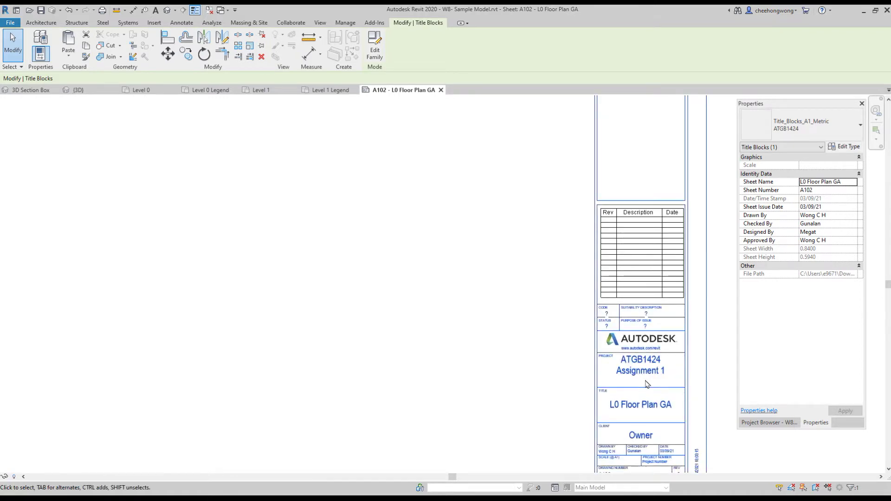
left_click(641, 435)
type("DPCM Ltd.")
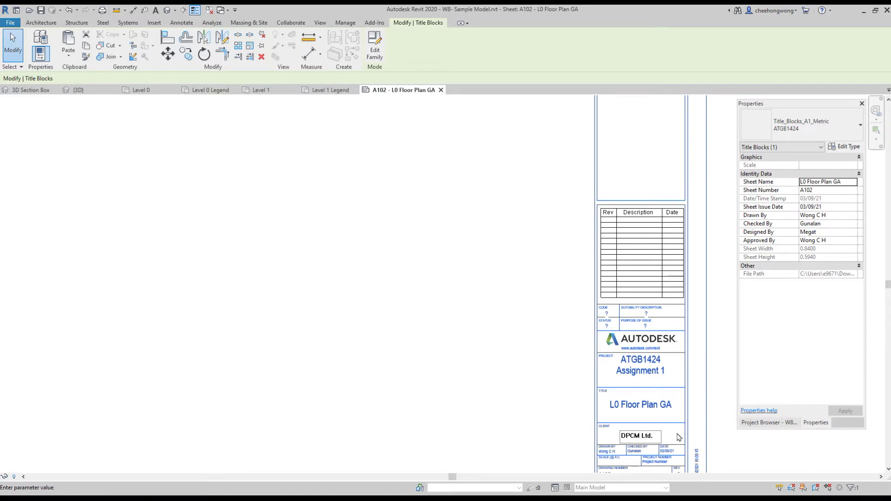
left_click(674, 438)
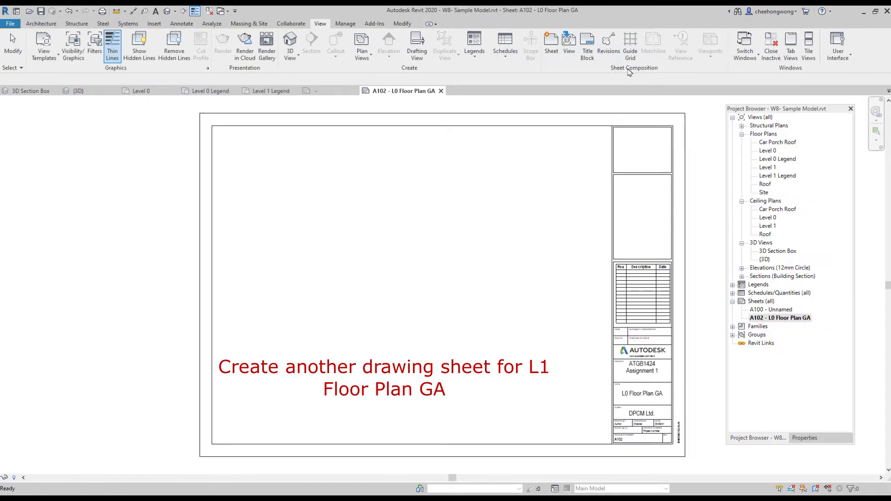
- Create sheet A103 with the ATGB1424 title block and rename it 'L1 Floor Plan GA'
left_click(551, 43)
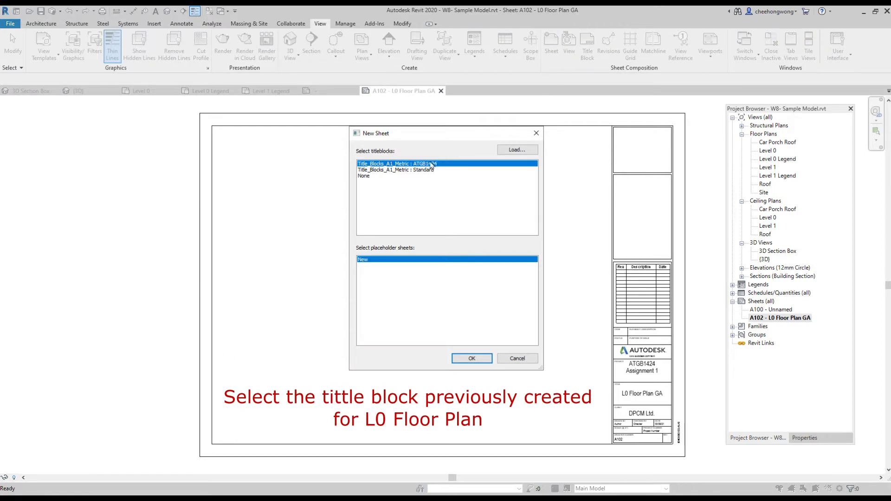
left_click(468, 361)
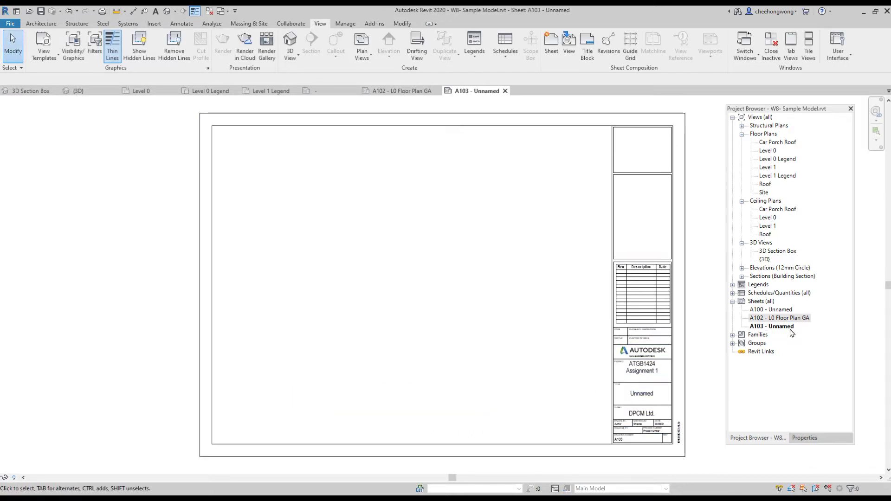
left_click(792, 331)
right_click(792, 330)
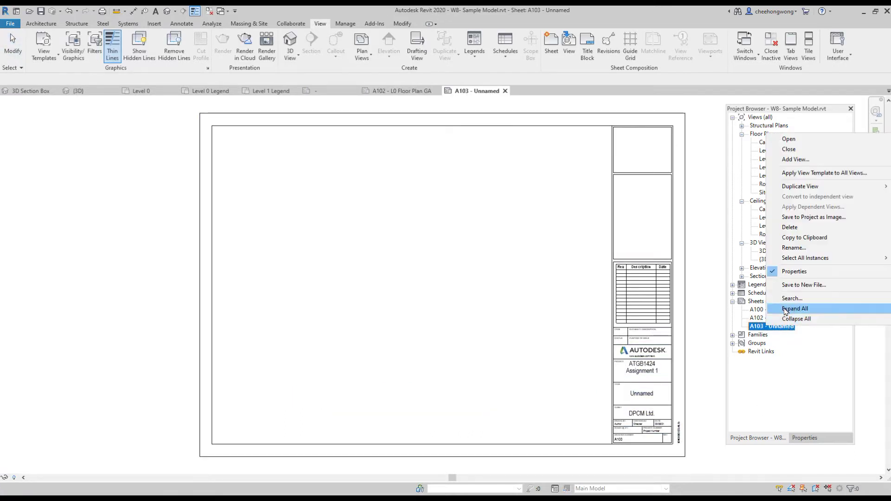
left_click(794, 247)
key("Tab")
type("L1 Floor Plan GA")
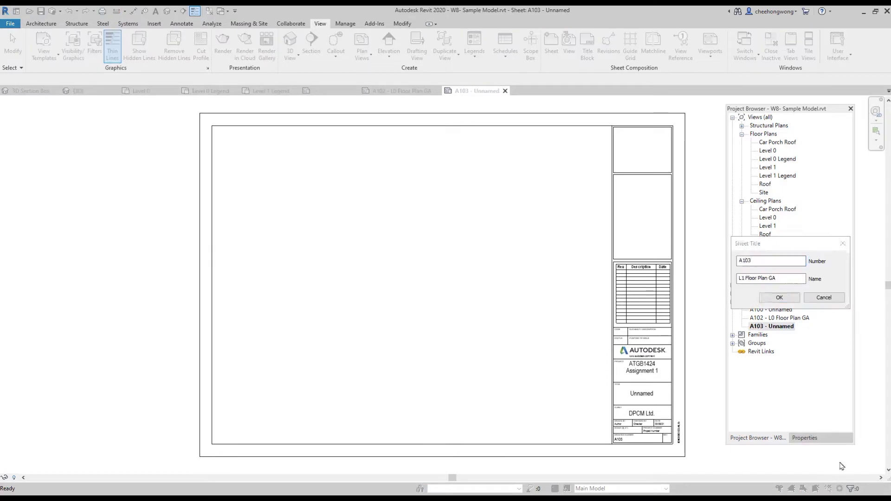
left_click(785, 300)
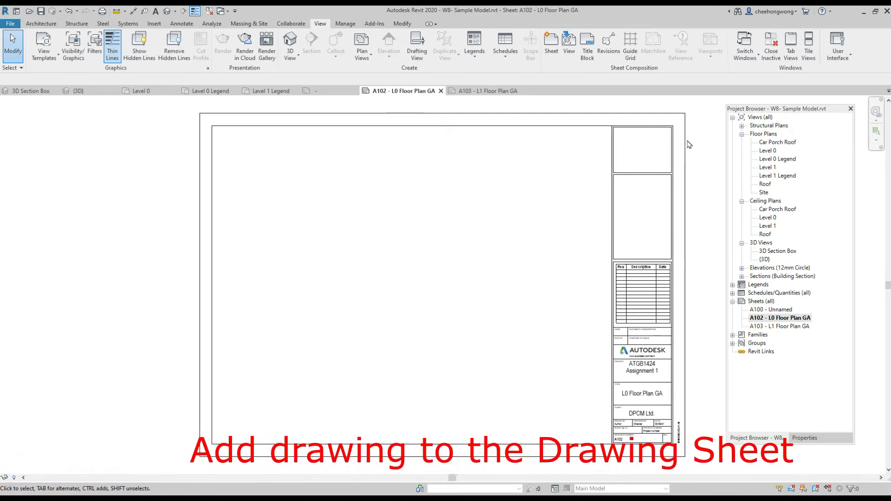
- Place the Level 0 floor plan on sheet A102, then cancel the Add View list
left_click(768, 152)
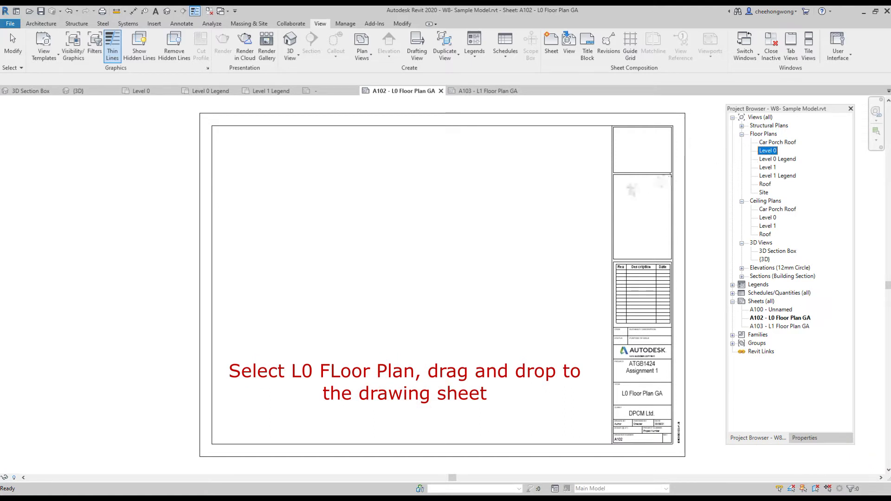
left_click_drag(492, 246, 409, 275)
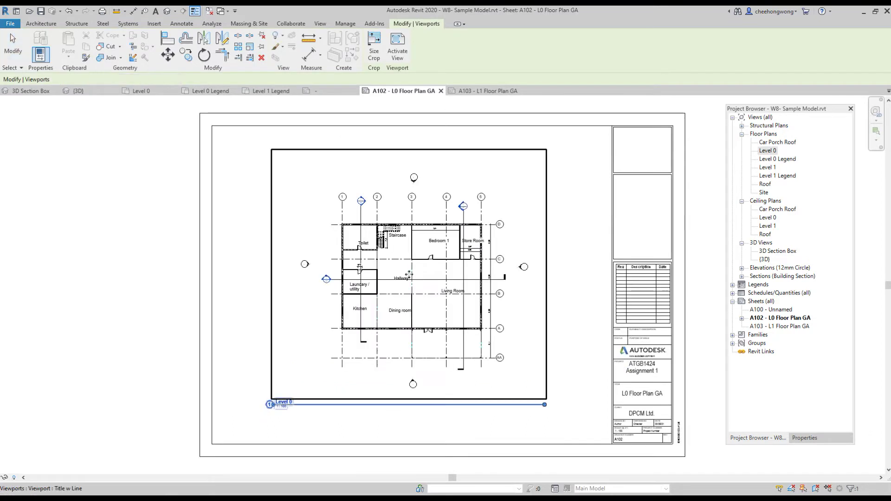
left_click(409, 275)
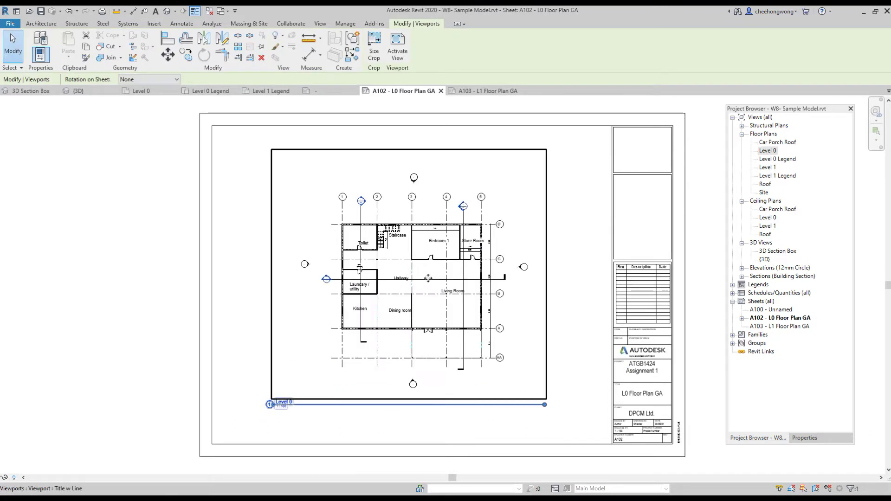
right_click(771, 320)
left_click(794, 143)
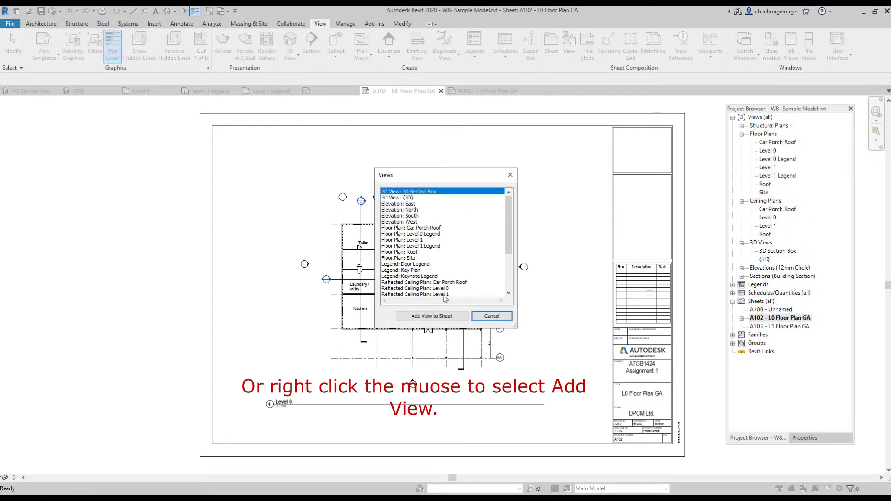
left_click(488, 318)
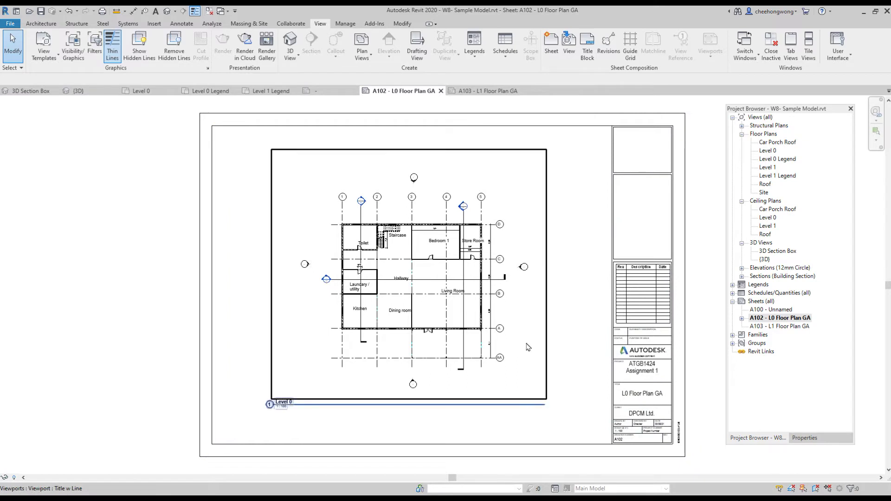
left_click(803, 438)
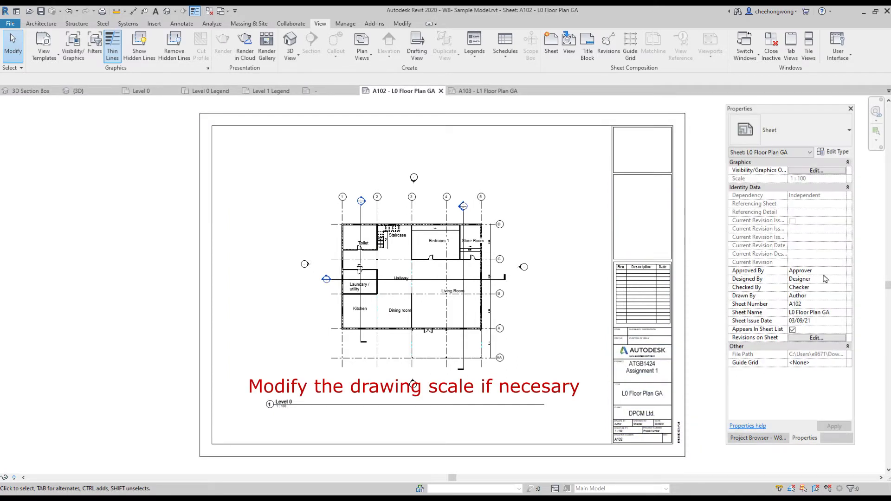
- Try 1:50 and 1:200 on the Level 0 viewport, settle on 1:100, and recentre it
left_click(813, 154)
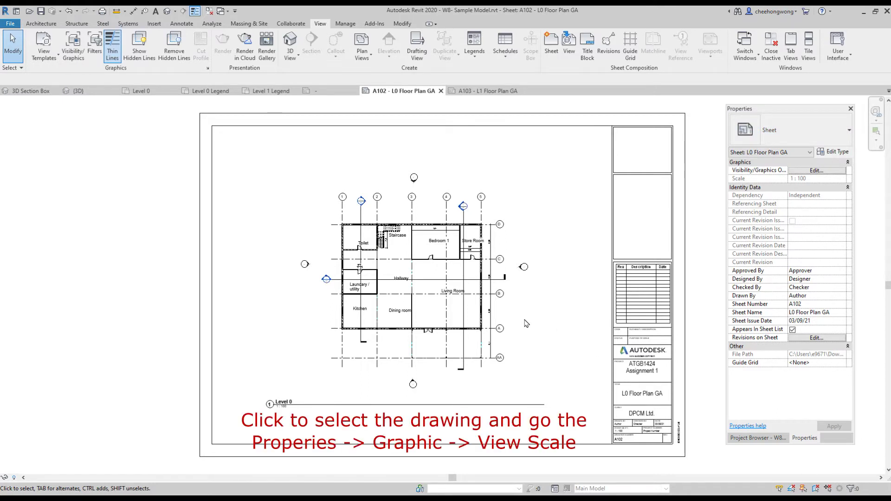
left_click(548, 354)
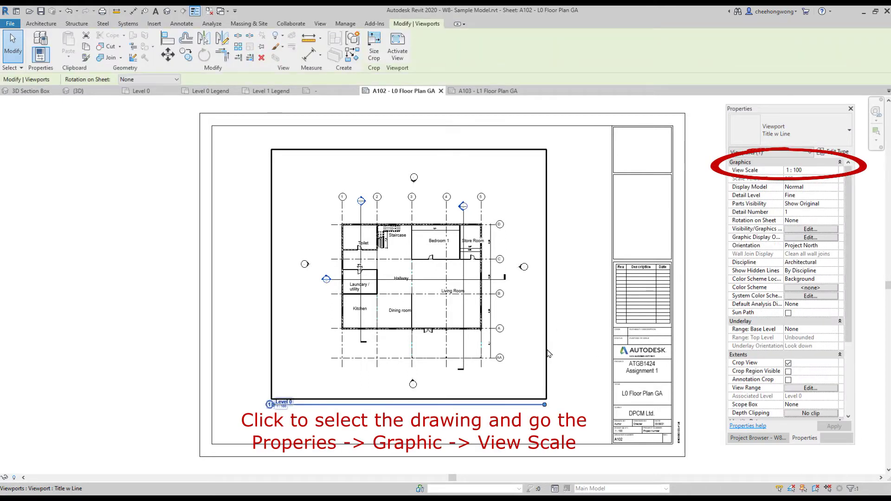
left_click(819, 170)
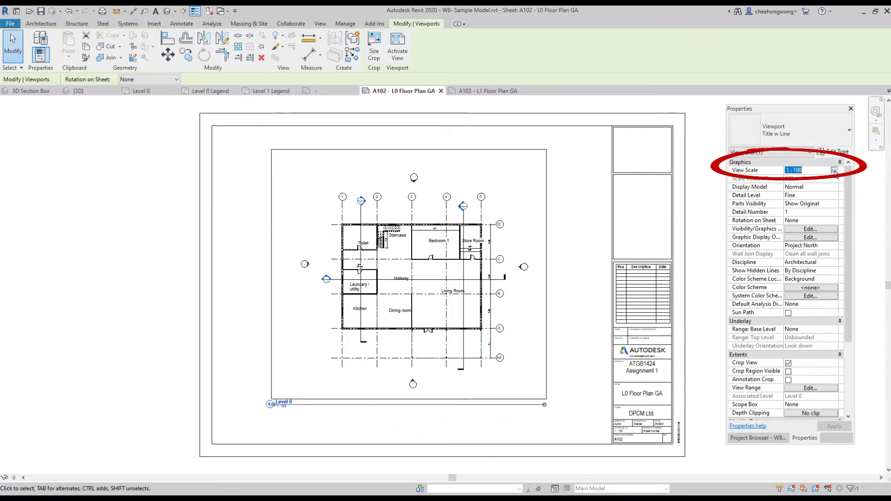
left_click(834, 170)
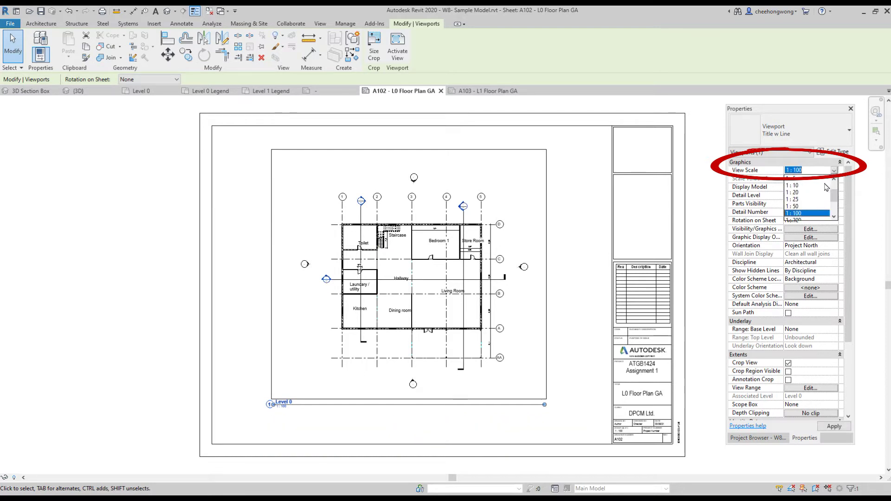
left_click(807, 207)
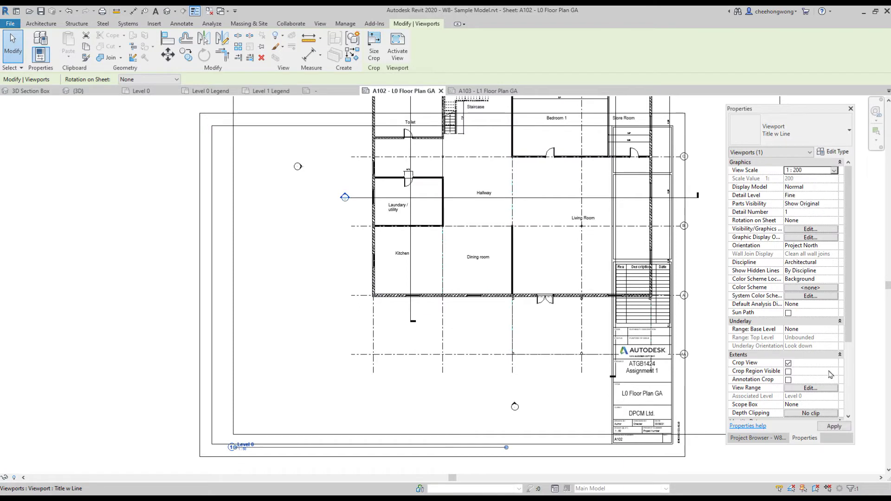
left_click(834, 426)
left_click(834, 171)
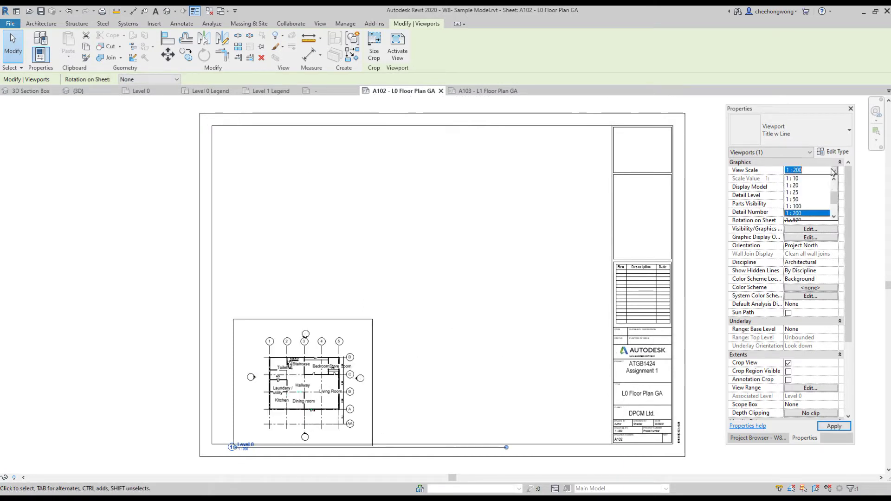
left_click(811, 206)
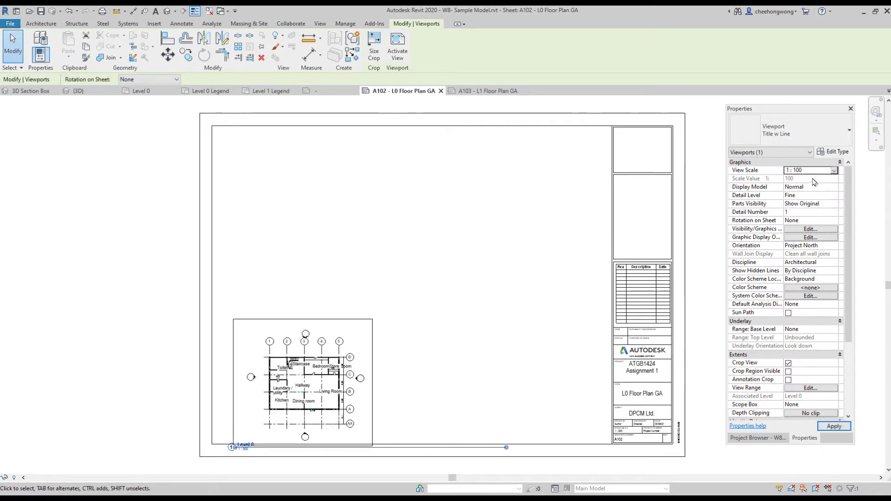
left_click_drag(496, 353, 532, 304)
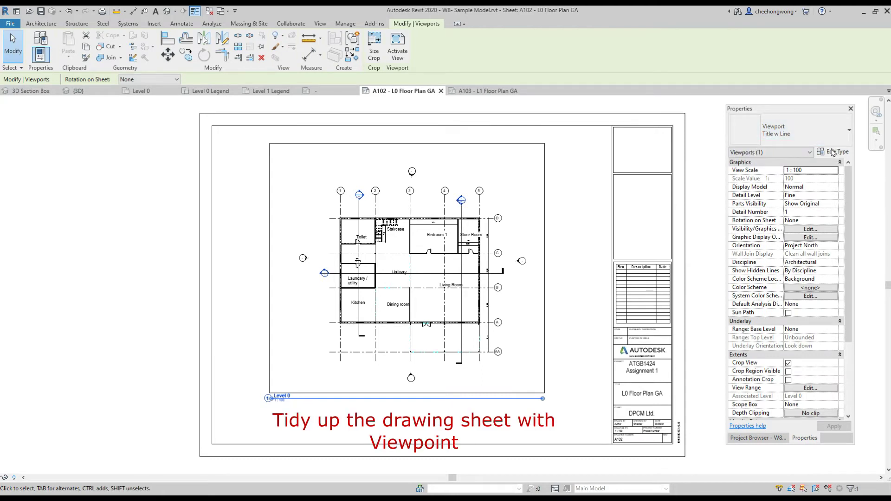
- Switch the Level 0 viewport to Viewport: Title No Line and move its title under the plan
left_click(799, 135)
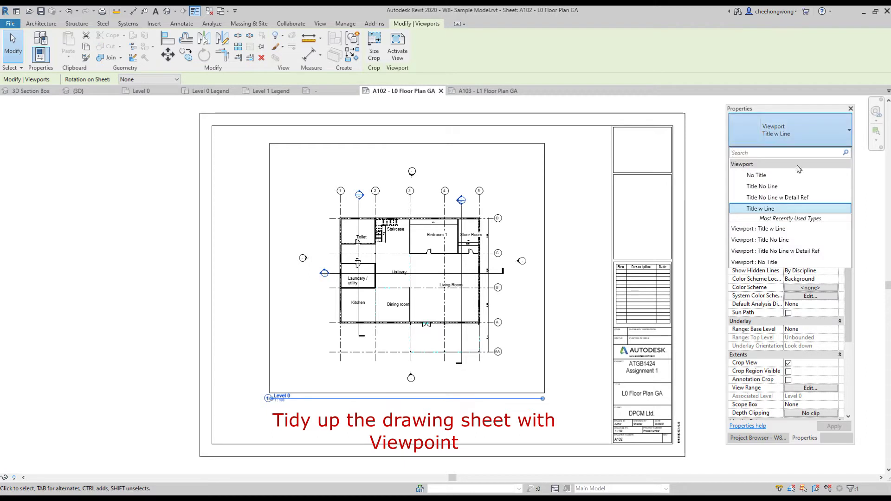
left_click(790, 187)
left_click_drag(280, 395, 364, 367)
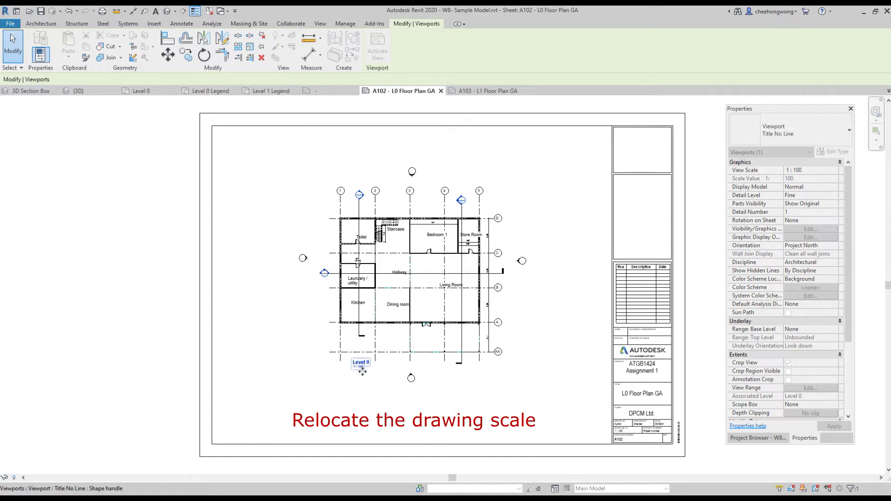
left_click(372, 408)
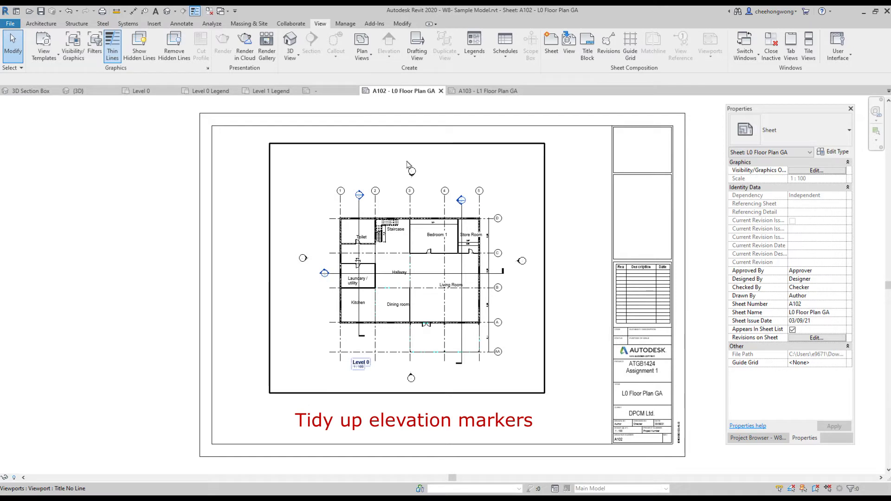
left_click(417, 172)
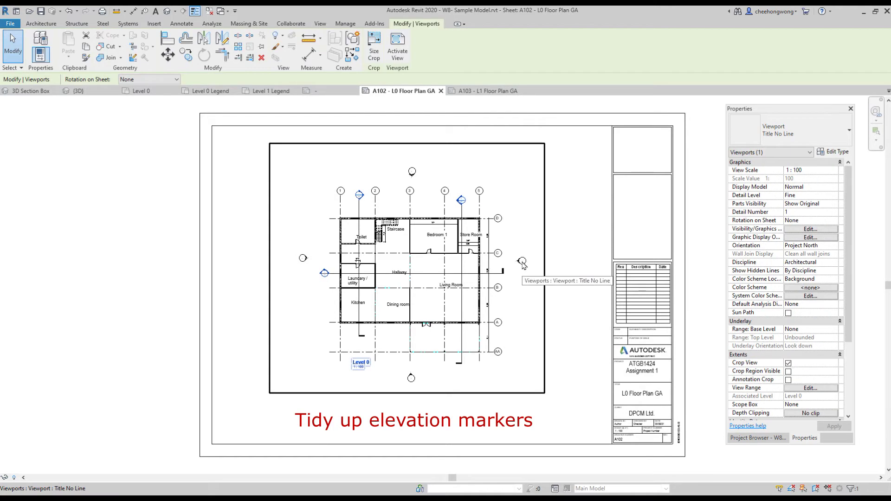
- Activate the Level 0 viewport, hide the elevation marker category, then undo to restore the markers
double_click(522, 261)
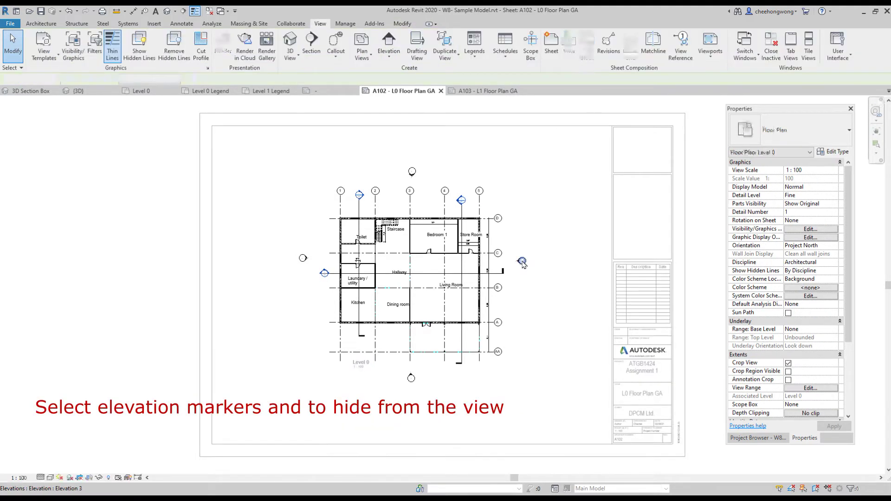
left_click(522, 261)
right_click(523, 262)
mouse_move(563, 317)
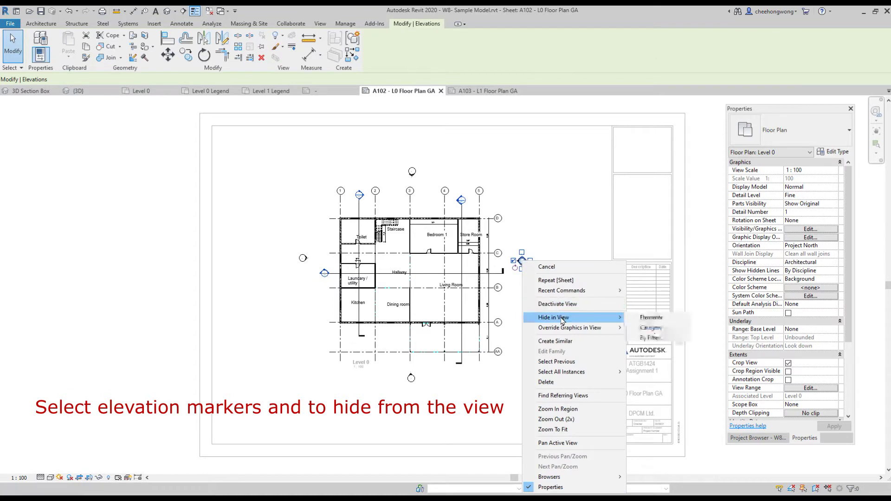
left_click(649, 328)
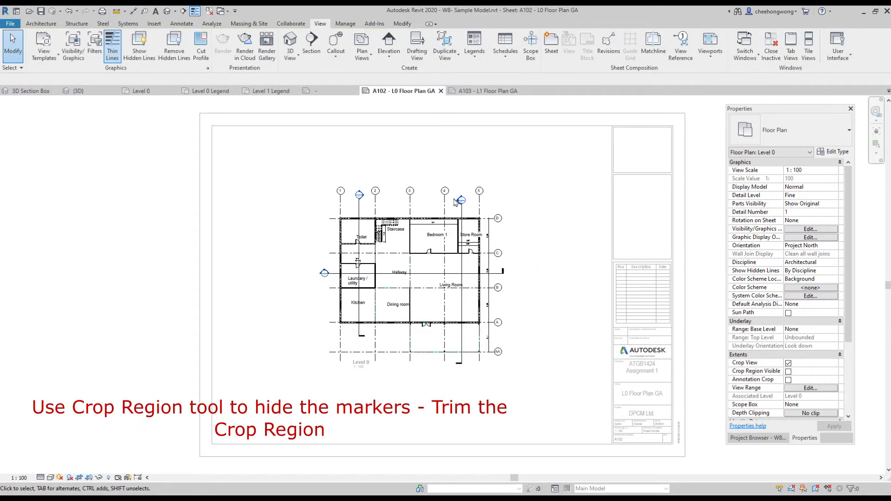
key("ctrl+z")
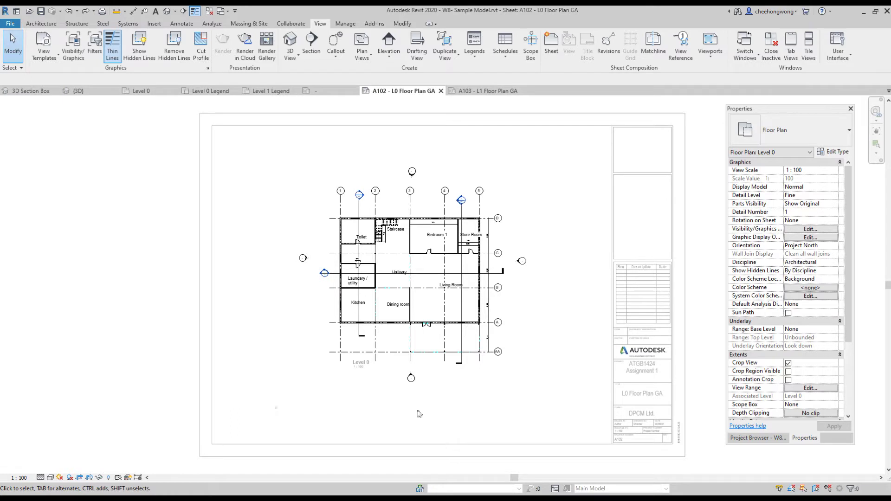
left_click(760, 439)
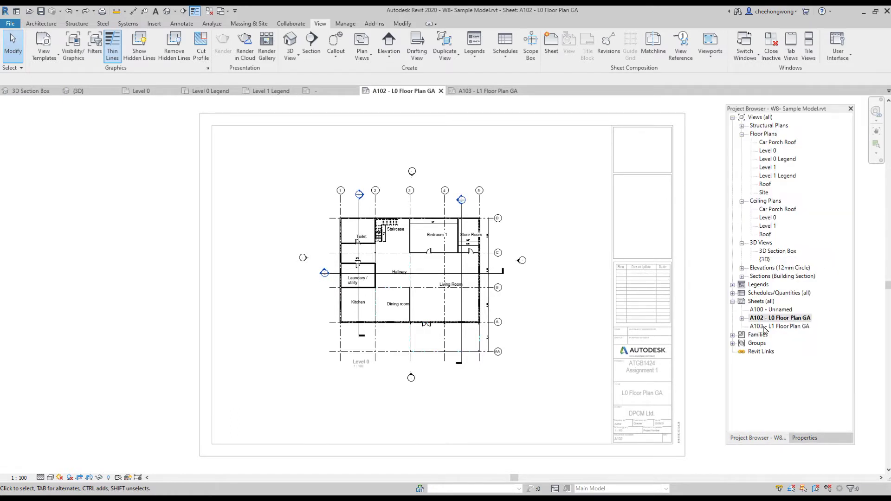
- Show the crop region boundary of the Level 0 plan viewport on sheet A102
left_click(768, 151)
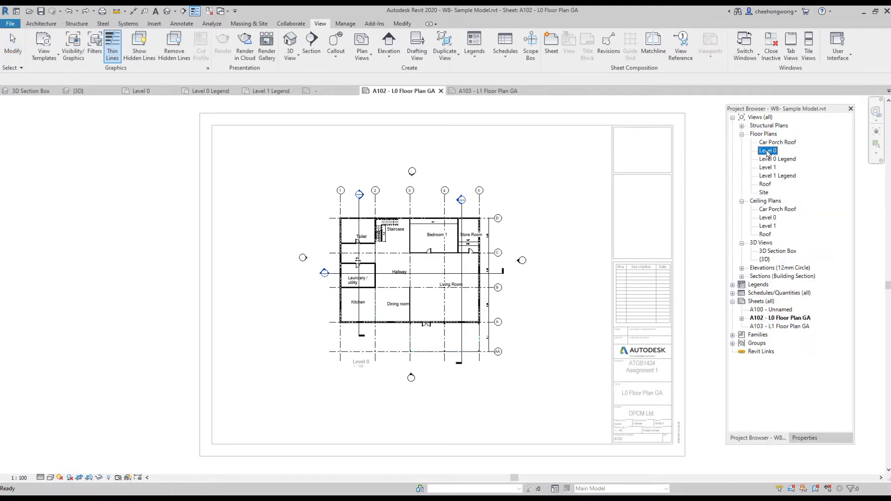
left_click(392, 408)
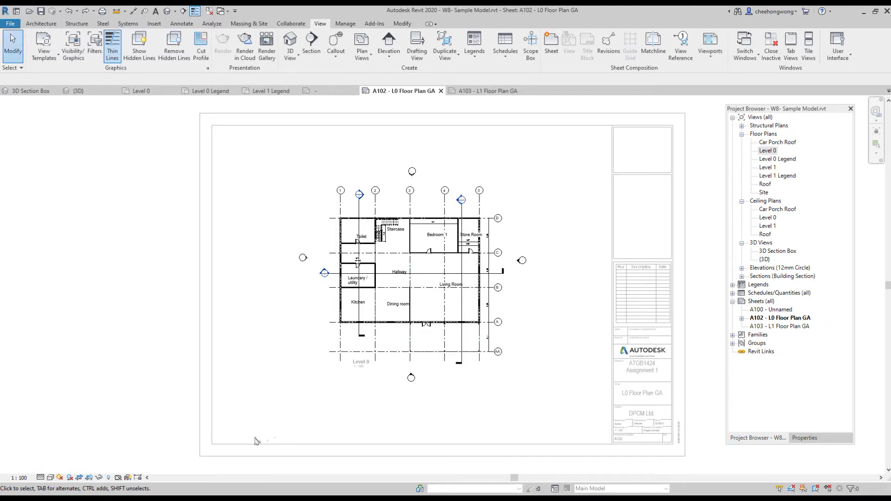
left_click(91, 480)
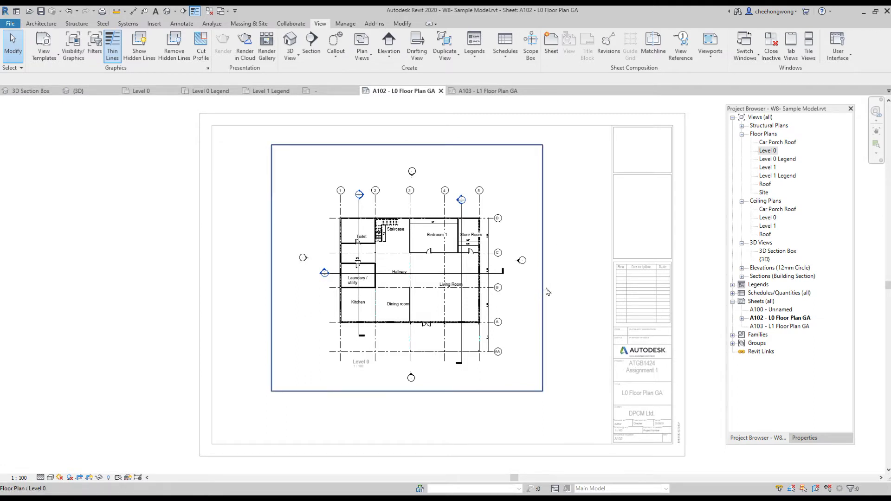
- Inspect the east, south, west and north elevation clip planes, then select the crop boundary
left_click(519, 263)
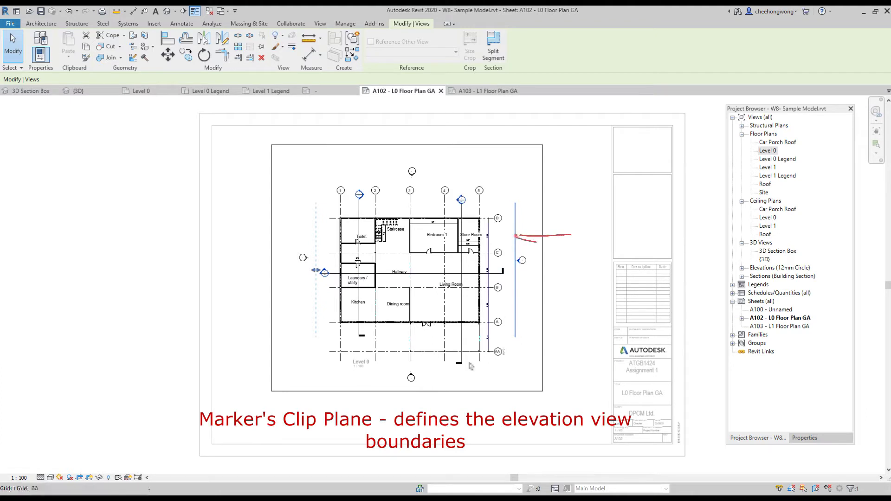
left_click(411, 378)
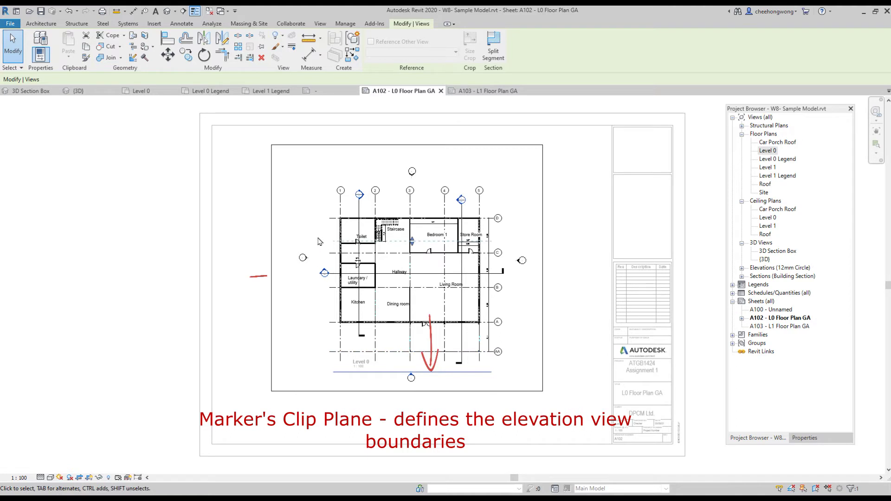
key("Escape")
left_click(307, 259)
key("Escape")
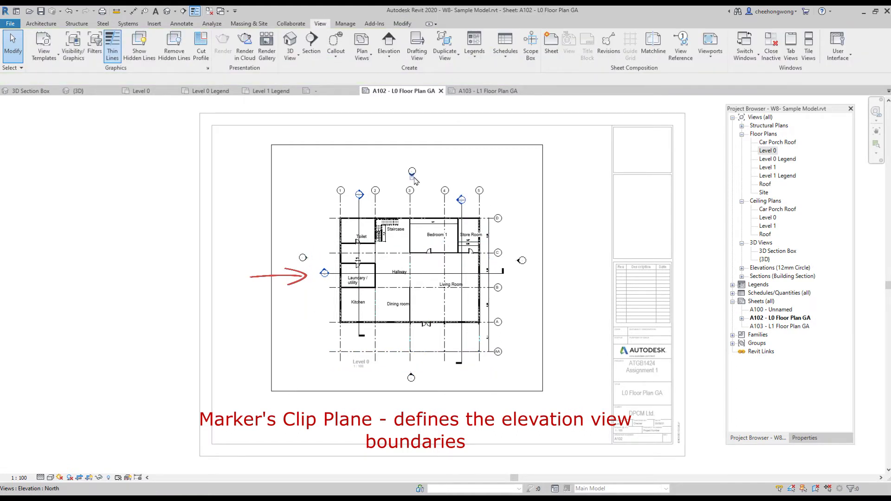
left_click(413, 179)
key("Escape")
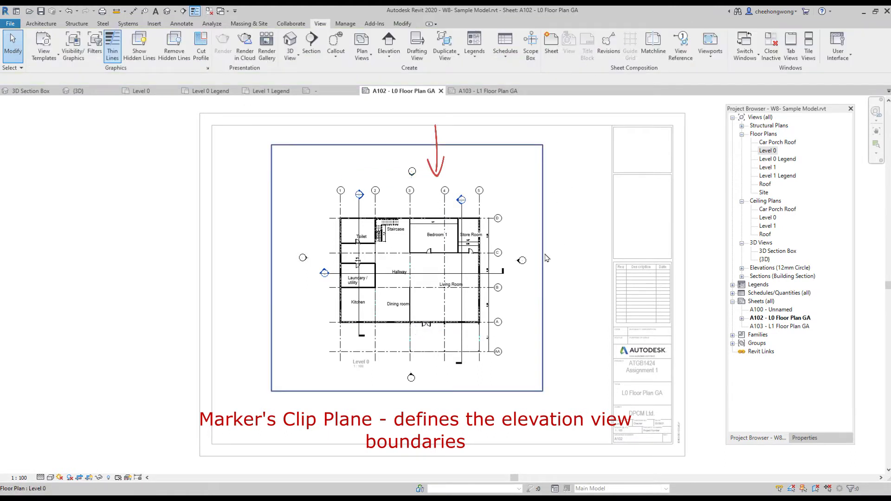
left_click(543, 268)
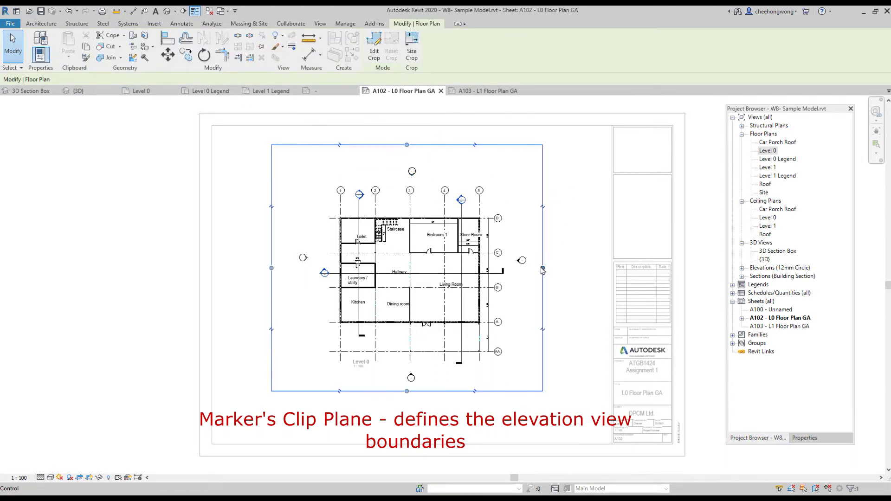
- Pull the crop's right edge inward and check it against the east elevation's clip plane
left_click_drag(543, 269, 516, 263)
left_click(533, 261)
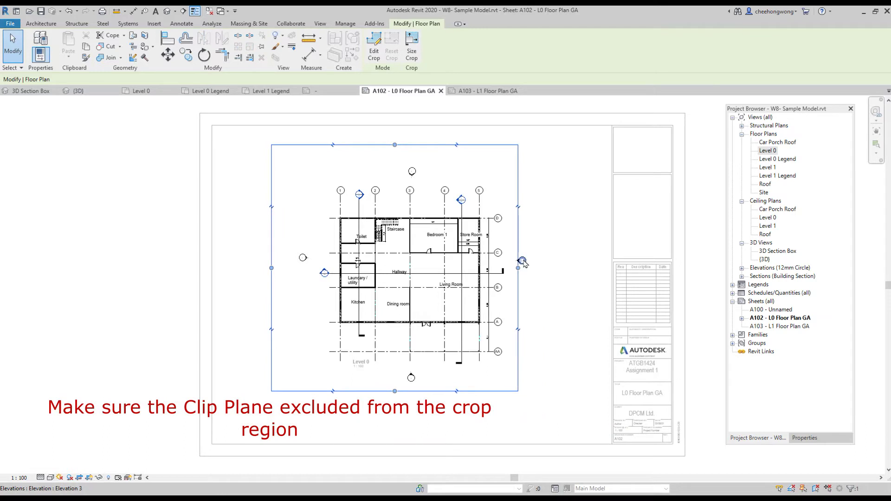
left_click(538, 289)
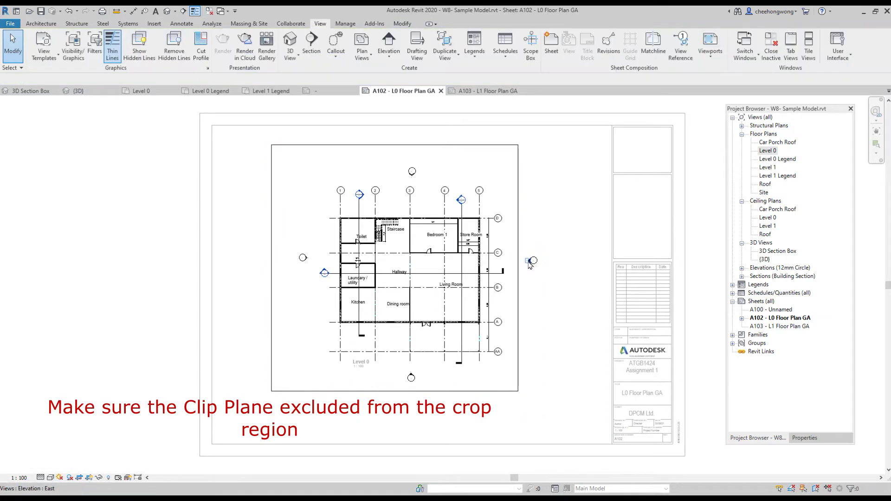
left_click(529, 263)
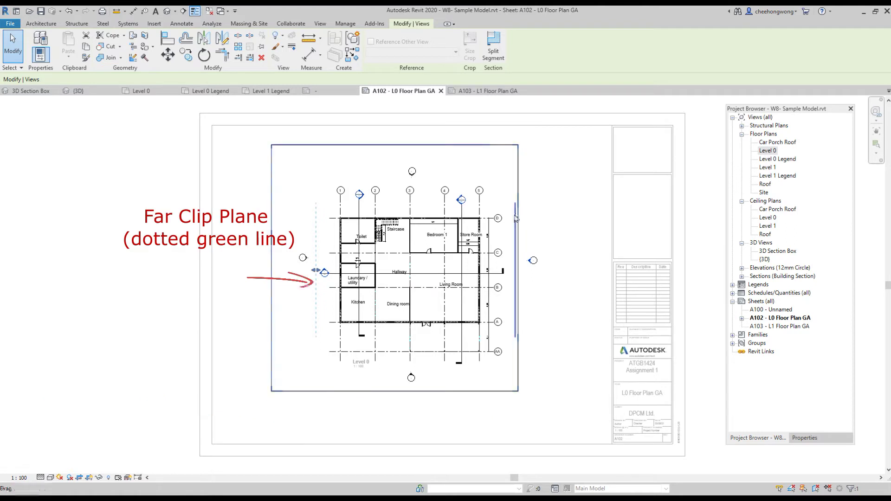
left_click(518, 315)
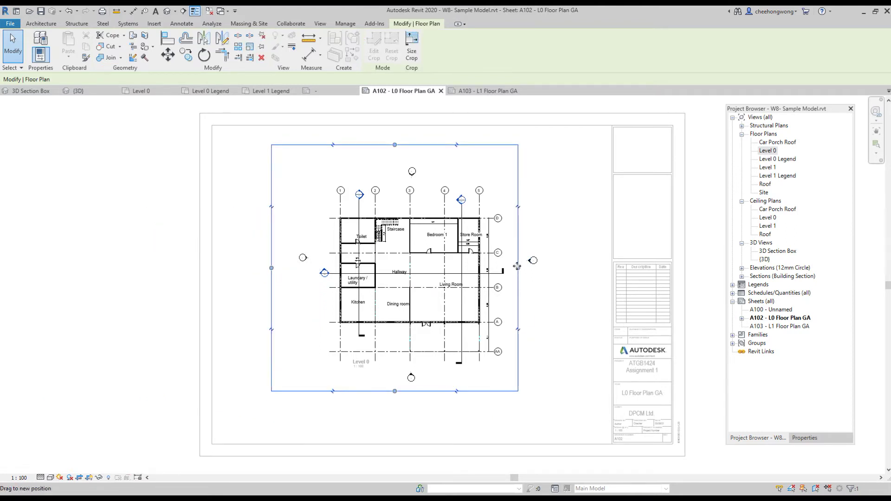
- Tighten all four crop edges to clear the elevation markers, then hide the crop boundary
left_click_drag(518, 266, 511, 268)
left_click_drag(272, 268, 310, 278)
left_click_drag(408, 145, 411, 179)
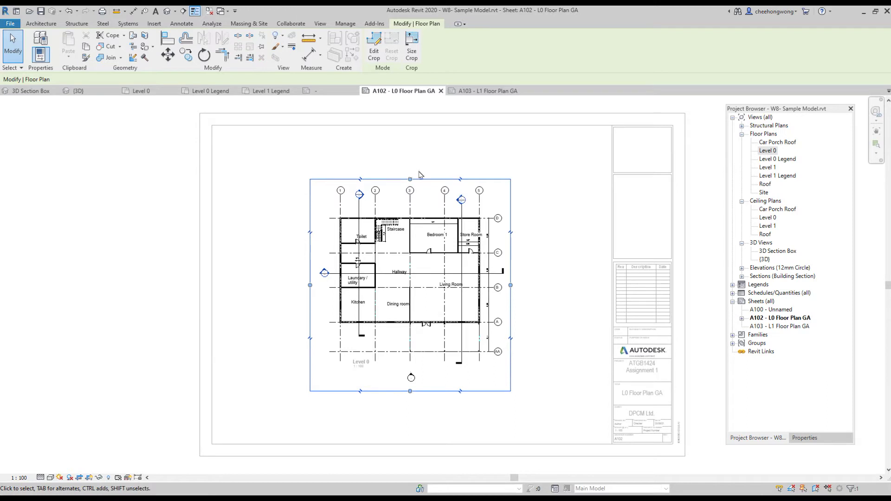
left_click_drag(410, 392, 421, 374)
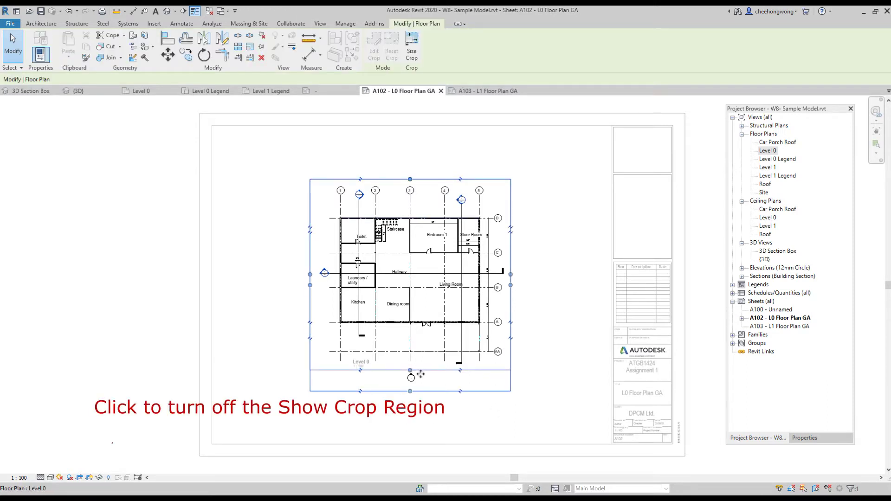
left_click(531, 405)
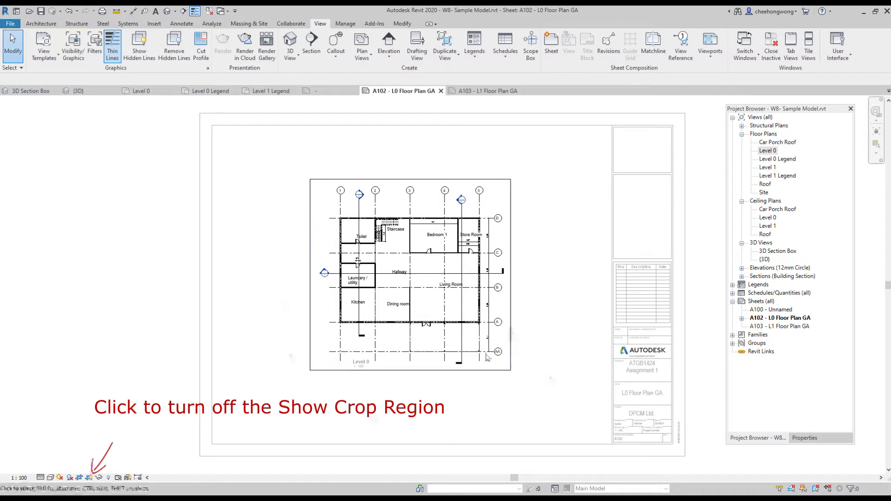
left_click(90, 478)
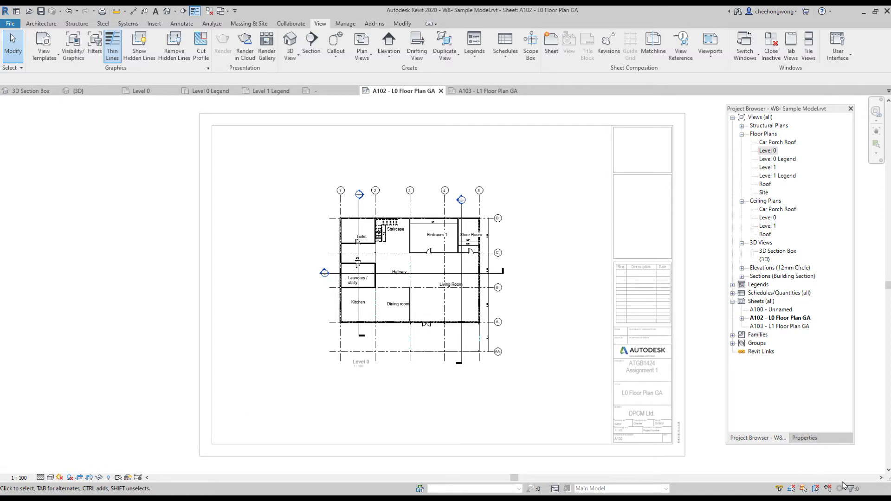
- Place the Level 1 floor plan on sheet A103 - L1 Floor Plan GA
double_click(781, 326)
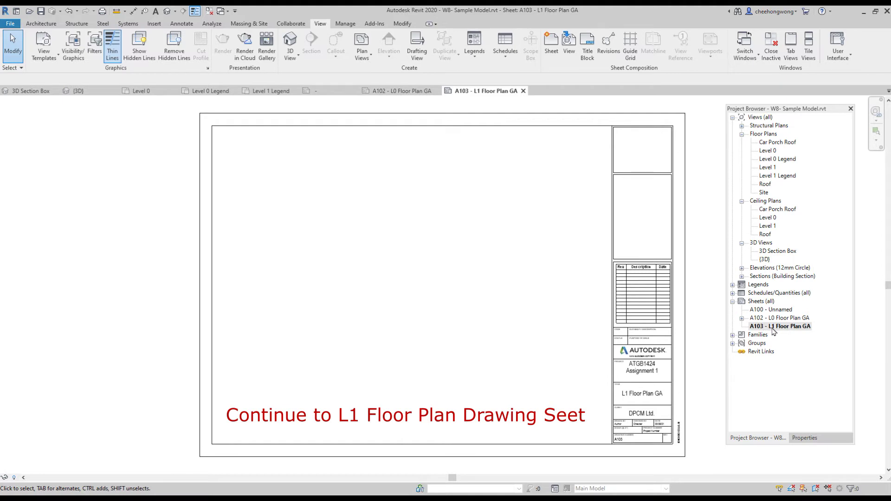
right_click(774, 328)
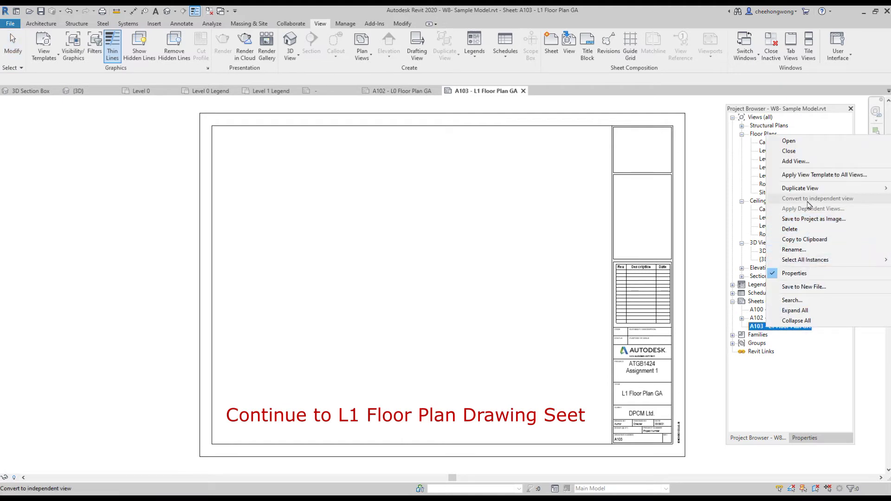
left_click(795, 162)
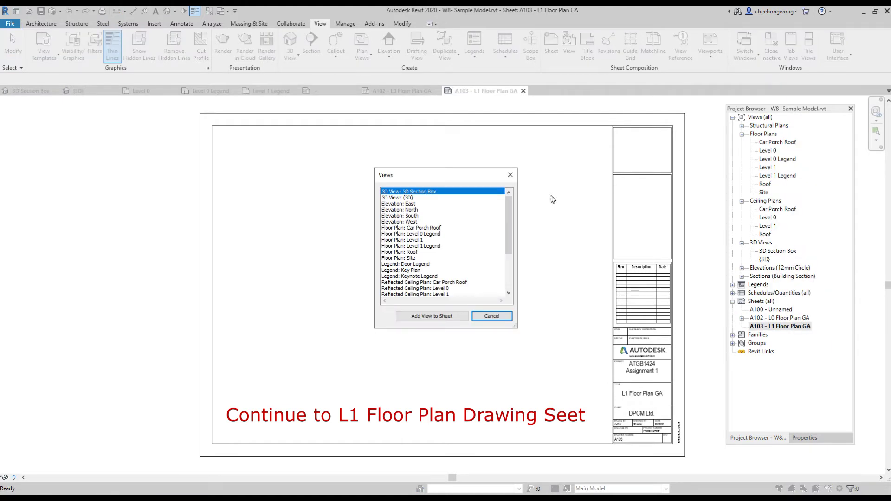
left_click(420, 240)
left_click(434, 316)
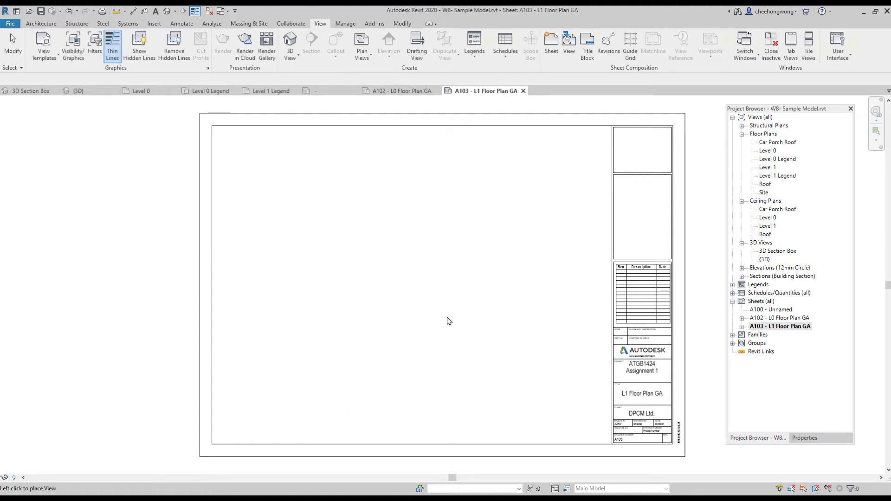
left_click(420, 269)
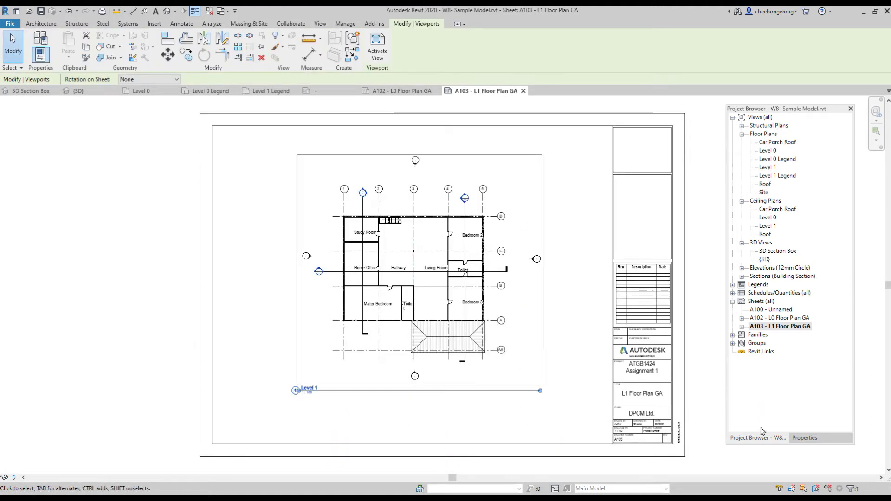
- Return to the Project Browser and begin adding a view to sheet A104 - 3D Views
left_click(805, 438)
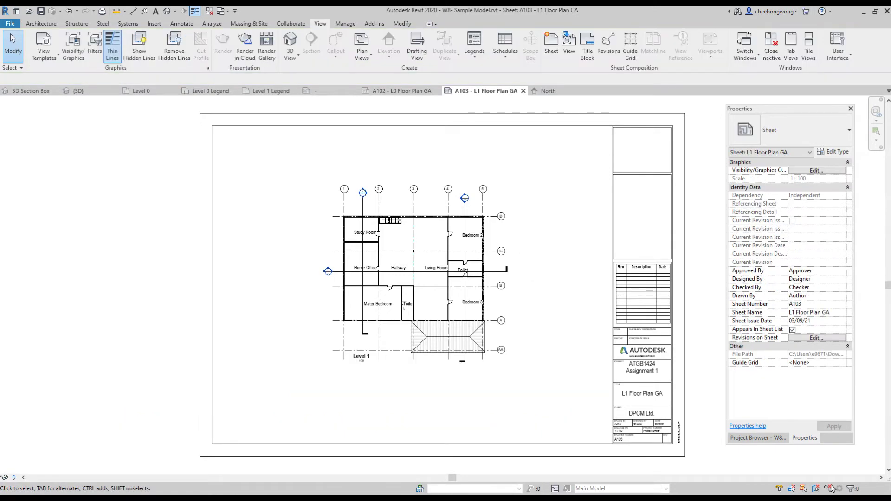
left_click(765, 438)
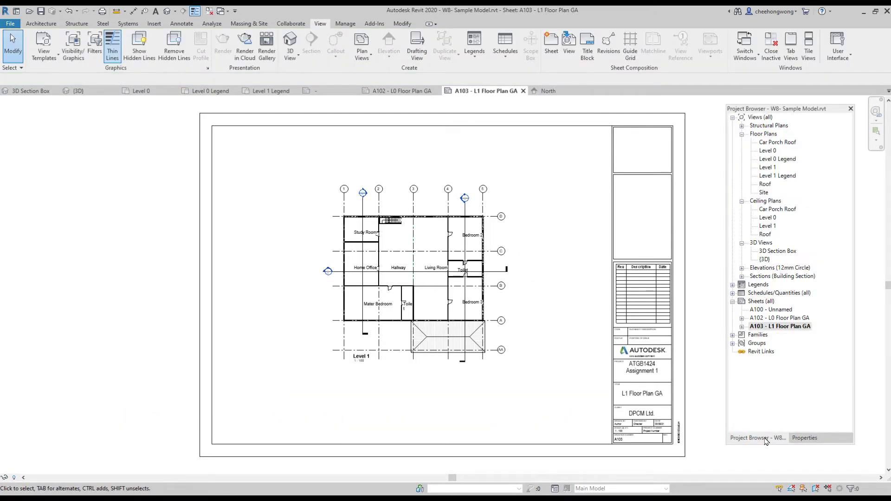
left_click(809, 329)
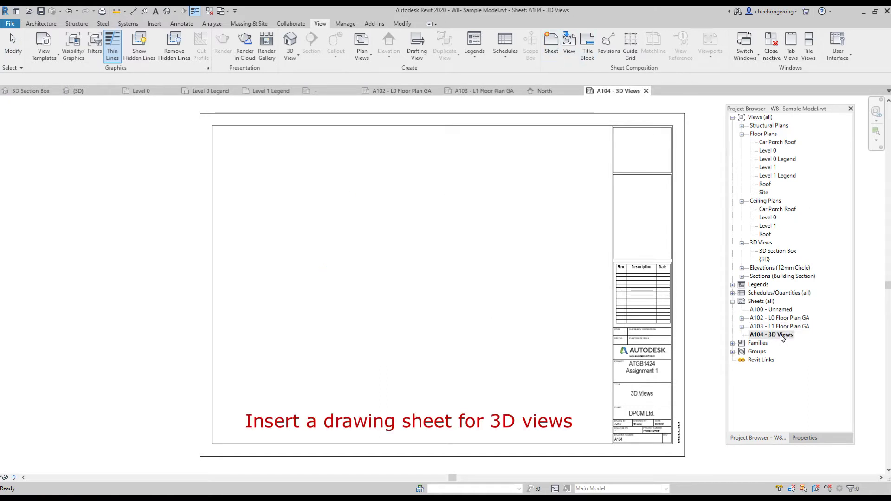
right_click(784, 338)
left_click(786, 168)
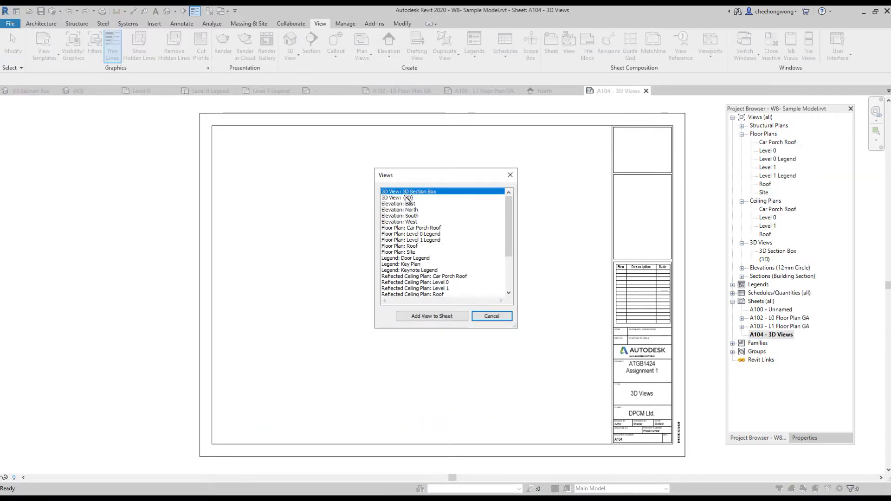
- Place the {3D} view at the top of sheet A104
left_click(408, 198)
left_click(444, 316)
left_click(351, 187)
left_click(346, 247)
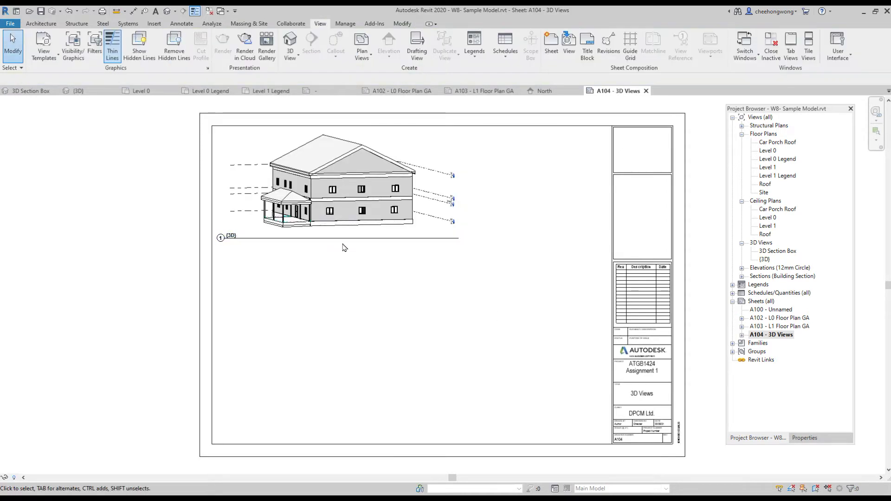
- Add the 3D Section Box view to sheet A104 below the {3D} view
right_click(779, 340)
left_click(784, 160)
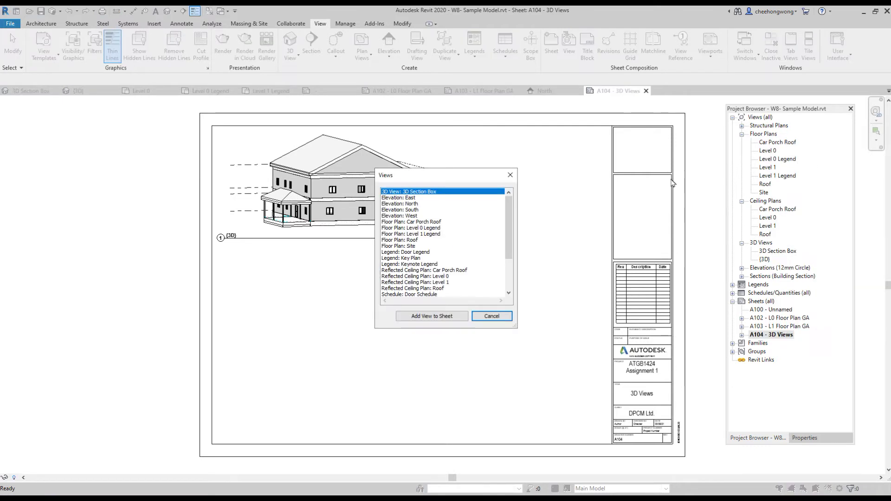
left_click(441, 316)
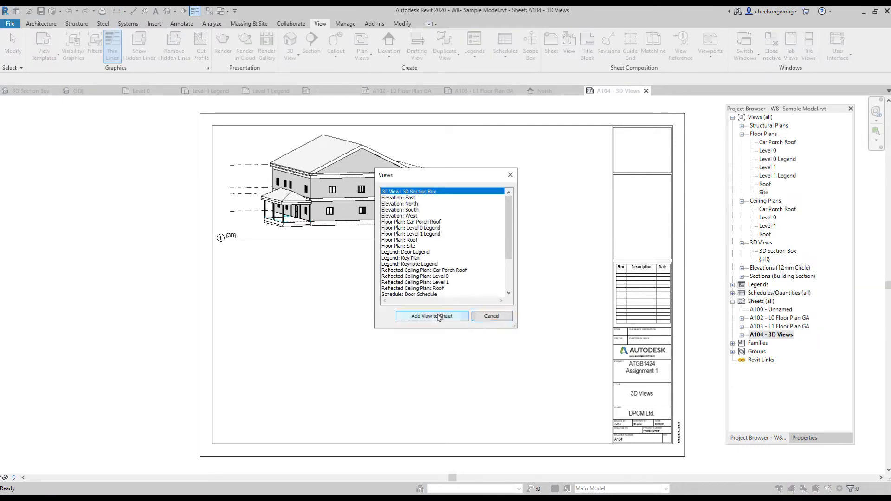
left_click(381, 332)
- Activate the 3D Section Box viewport and drag the section box's left face inward
scroll(483, 335, "up", 3)
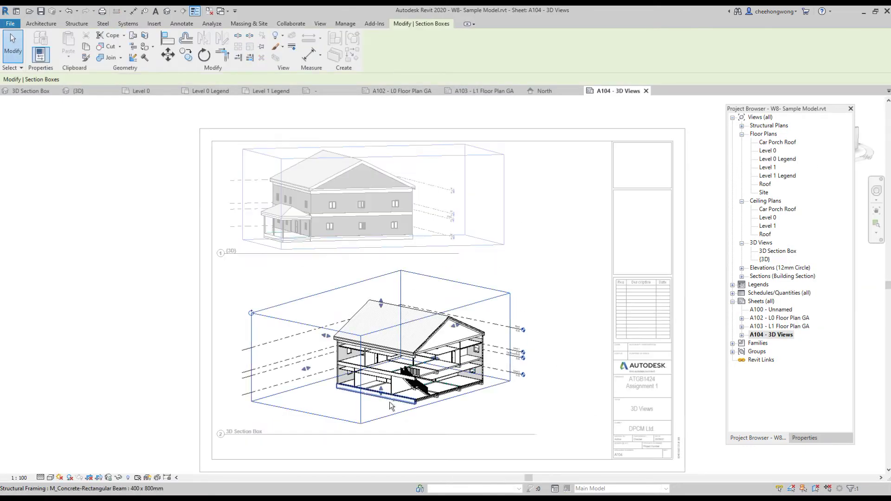
double_click(483, 334)
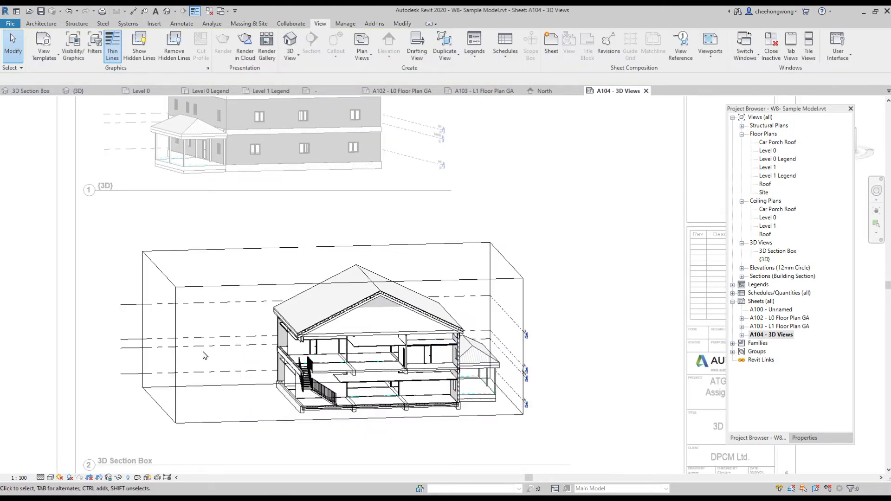
left_click(176, 346)
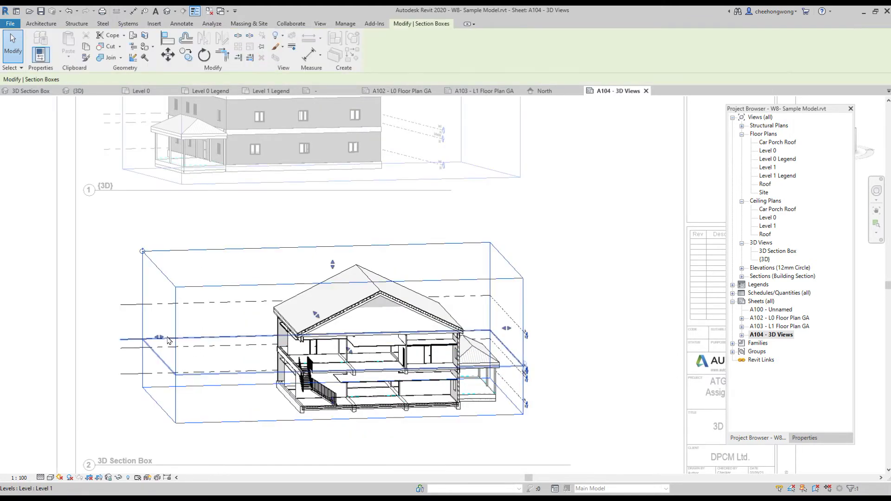
left_click_drag(160, 338, 209, 335)
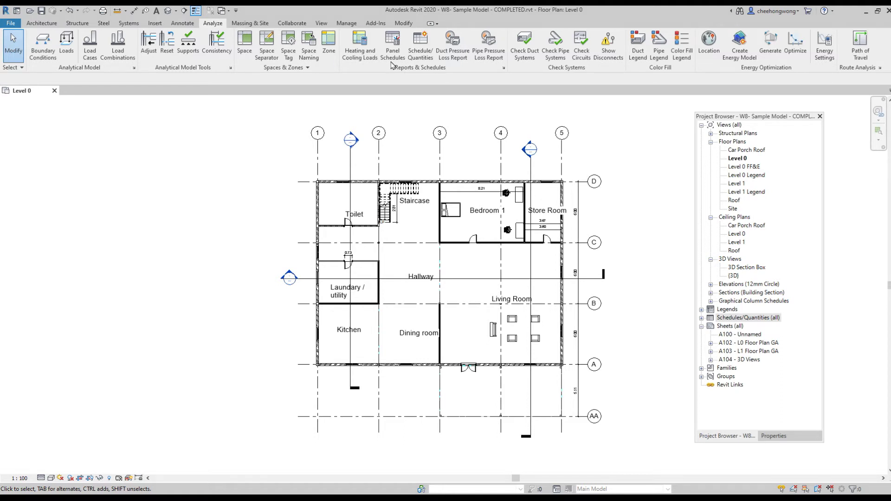
- Create a Rooms category schedule named Room Schedule with the Architecture discipline filter
left_click(421, 52)
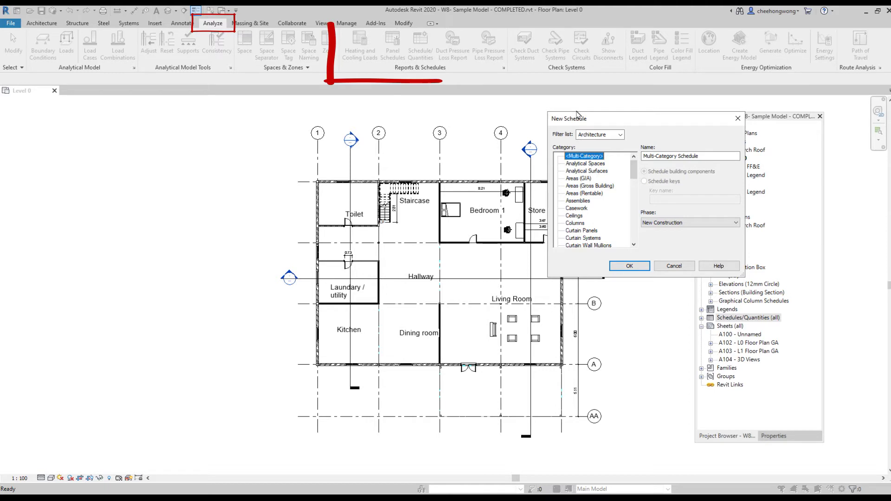
left_click(675, 266)
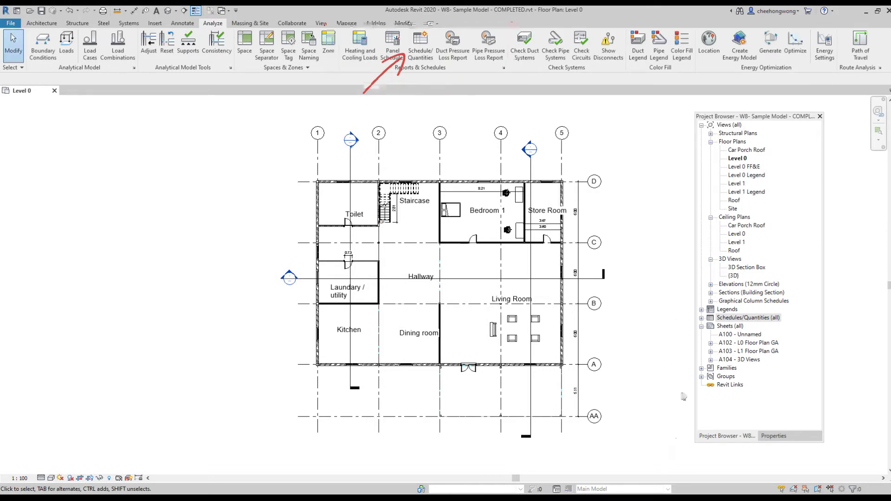
left_click(730, 319)
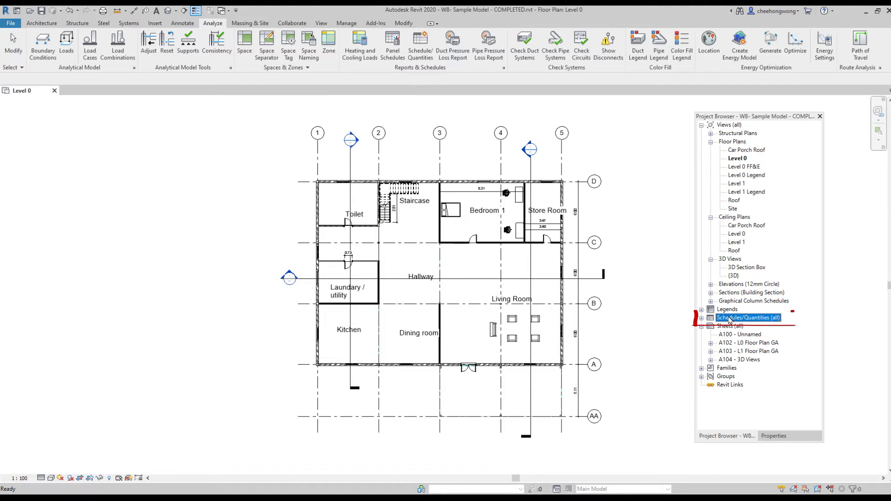
right_click(730, 320)
left_click(770, 323)
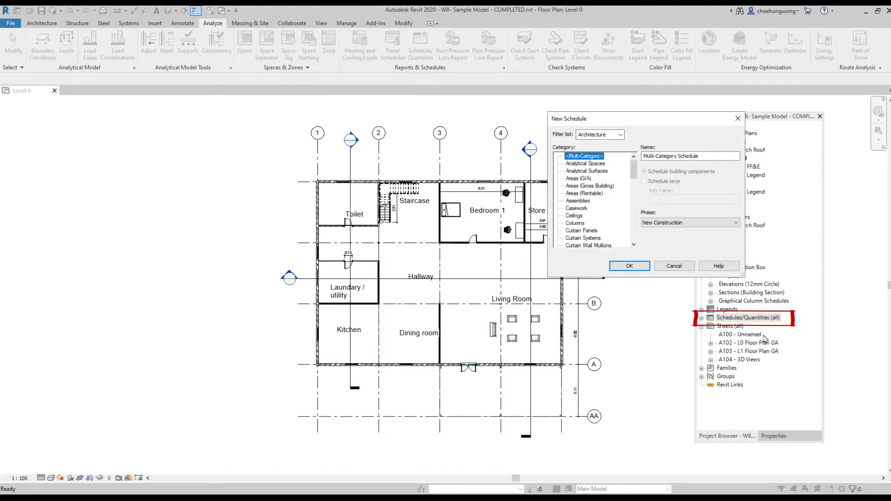
left_click(621, 135)
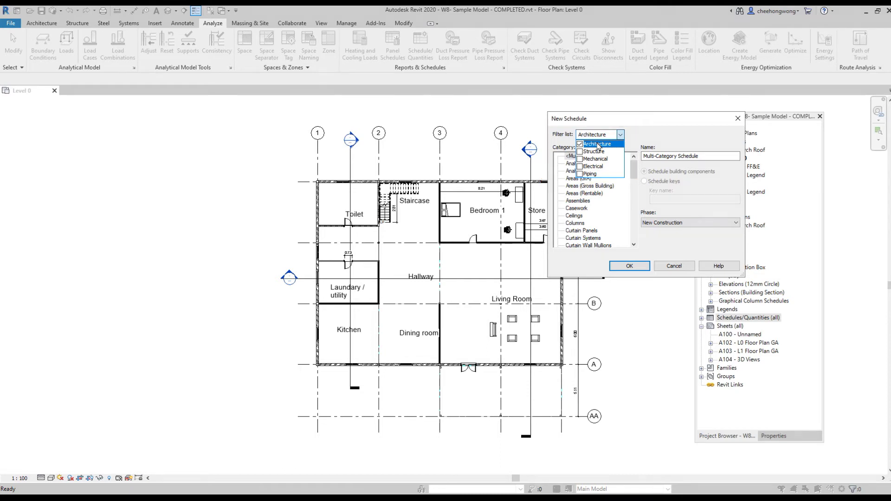
left_click(645, 127)
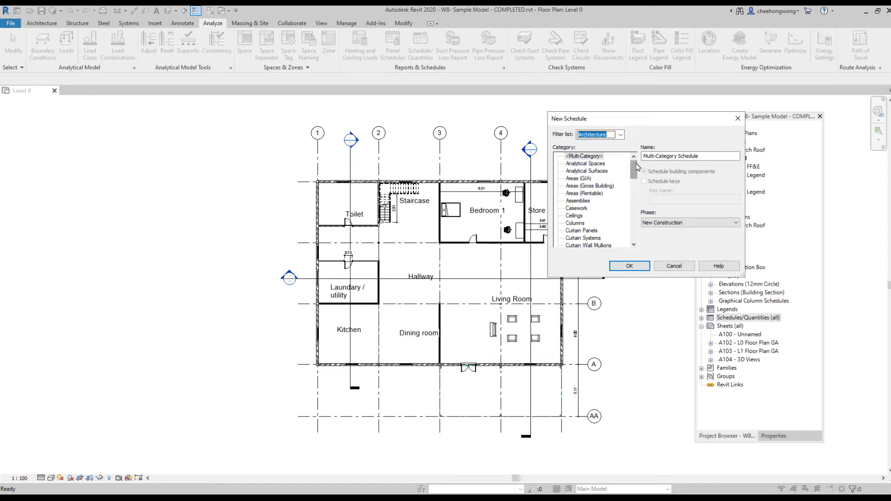
left_click_drag(634, 171, 636, 209)
left_click(574, 224)
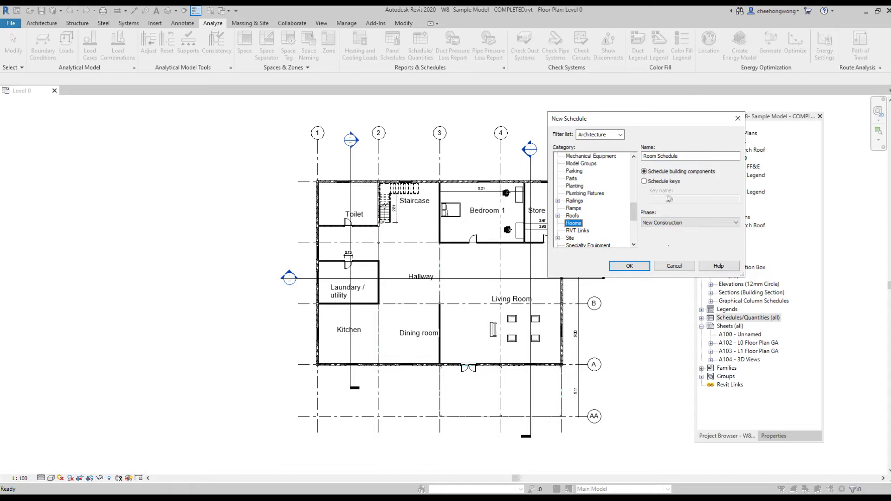
left_click(630, 266)
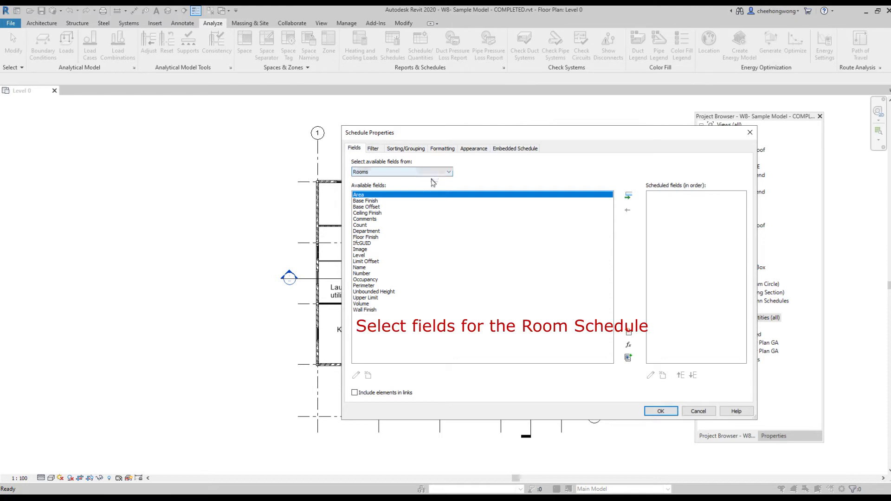
- Add Count, Level, Name, Number, Area, Wall/Floor/Base Finish and Base Offset fields
double_click(360, 225)
double_click(359, 249)
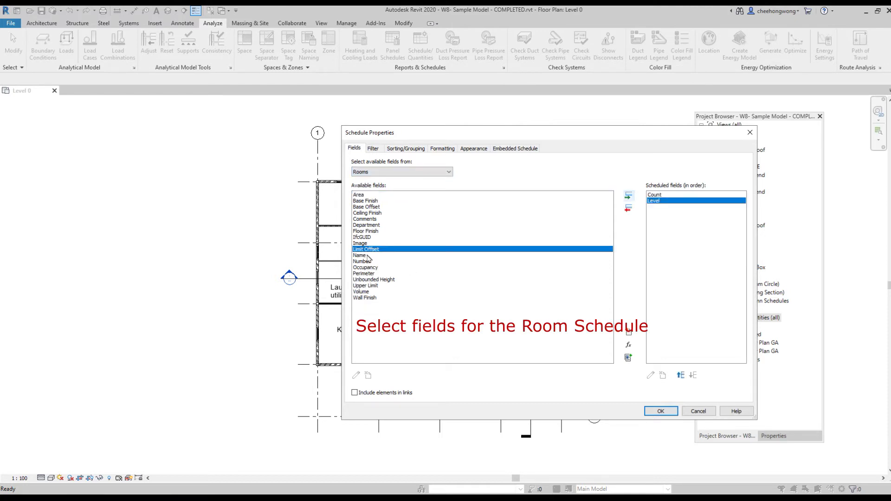
left_click(367, 256)
left_click(363, 262, "shift")
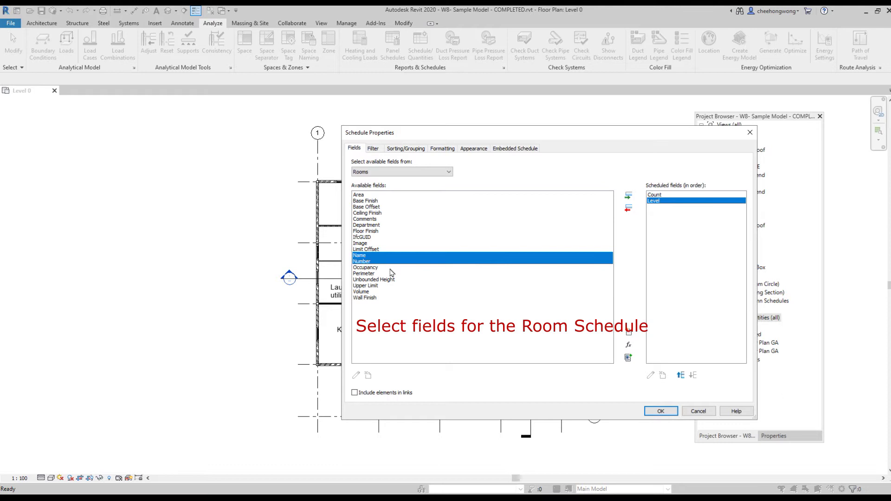
left_click(629, 195)
left_click(358, 195)
left_click(366, 231, "ctrl")
left_click(365, 285, "ctrl")
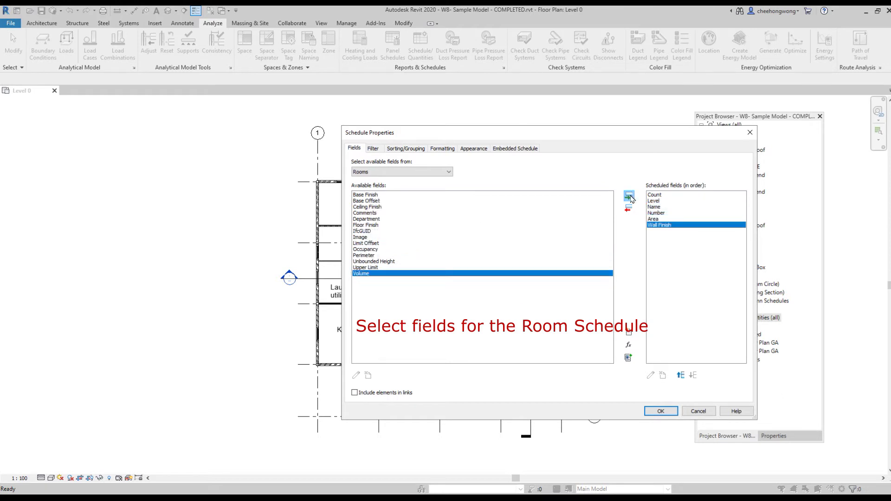
left_click(628, 196)
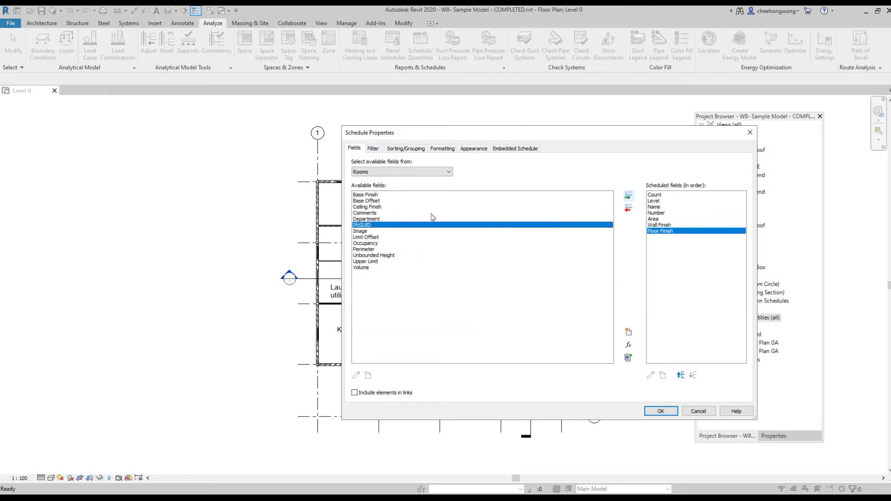
left_click(365, 195)
left_click(366, 200, "shift")
left_click(629, 196)
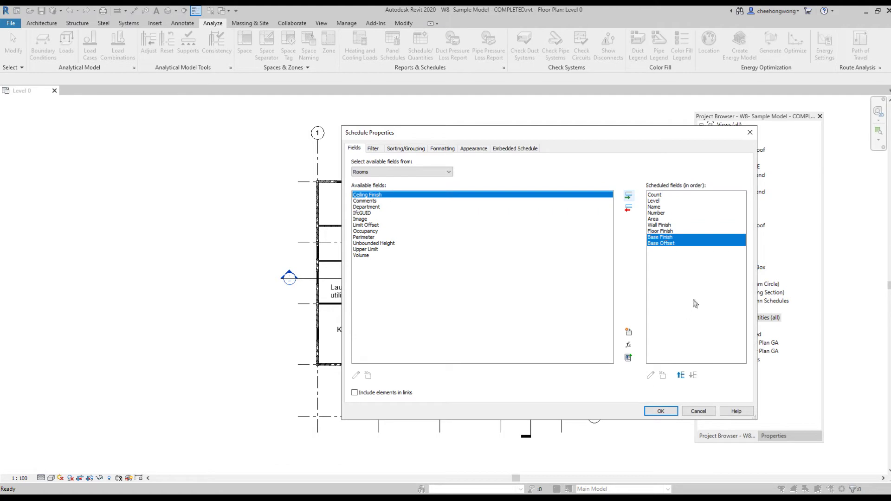
left_click(661, 413)
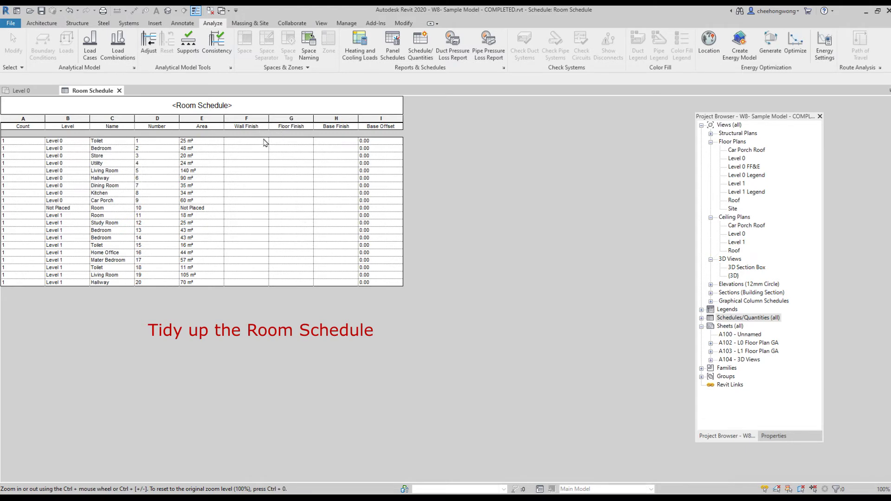
- Delete the Wall, Floor and Base Finish columns and the Base Offset column
left_click_drag(265, 142, 325, 282)
right_click(304, 267)
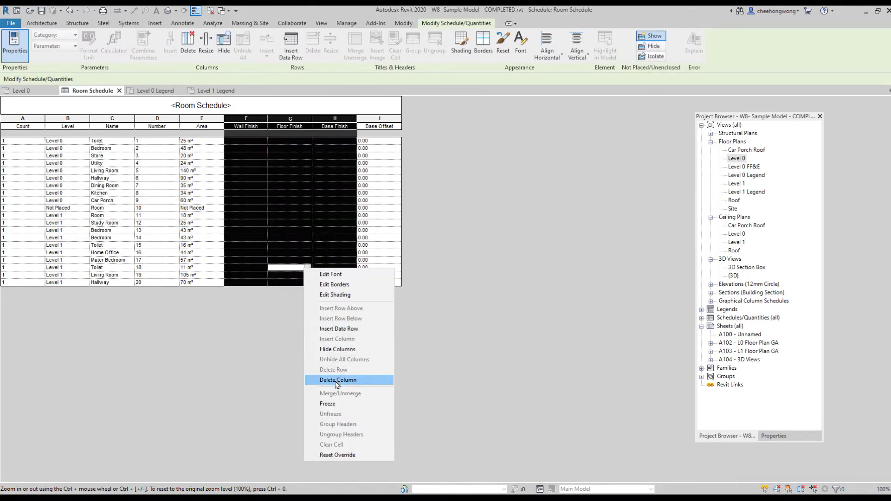
left_click(337, 381)
left_click(253, 217)
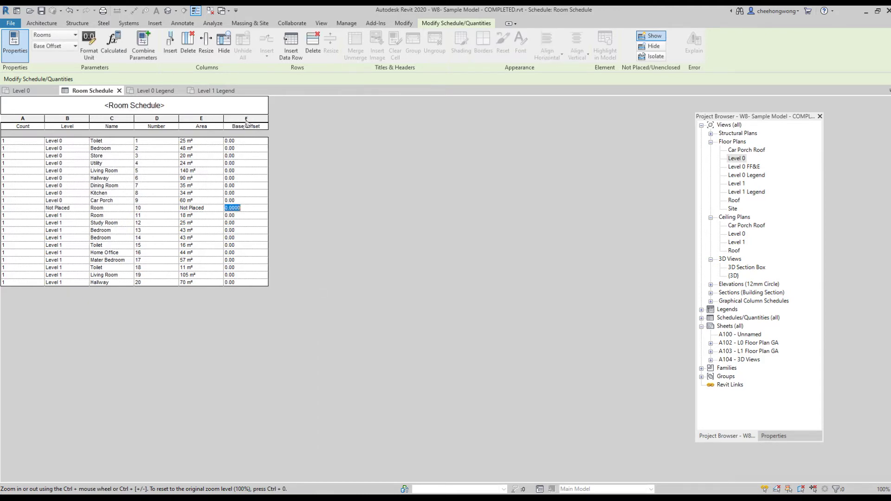
left_click(261, 120)
right_click(261, 119)
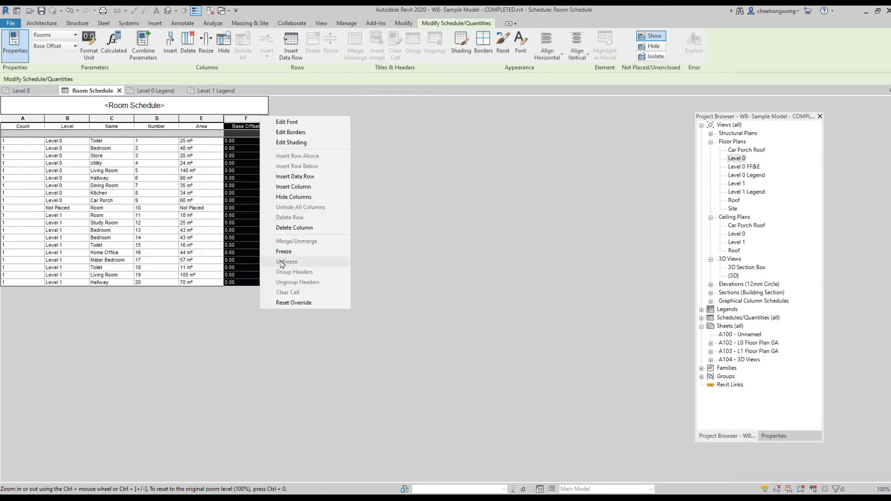
left_click(291, 228)
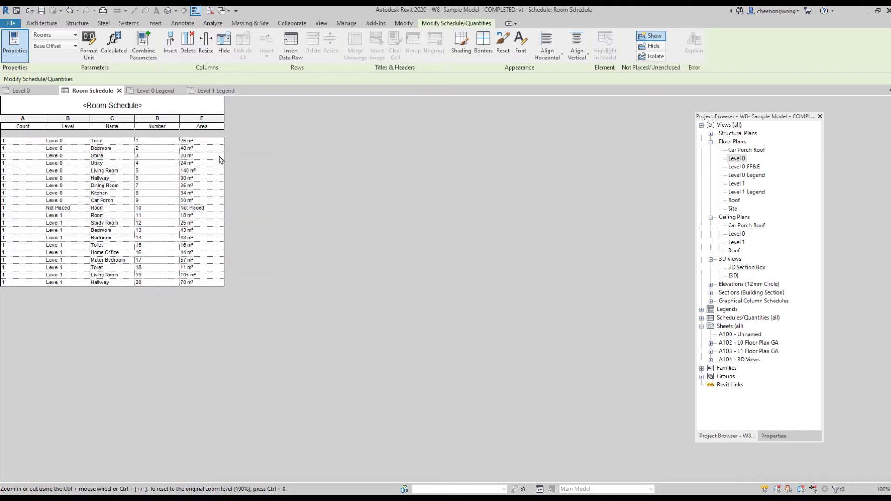
- Reorder the schedule fields so Number comes before Name
left_click(166, 126)
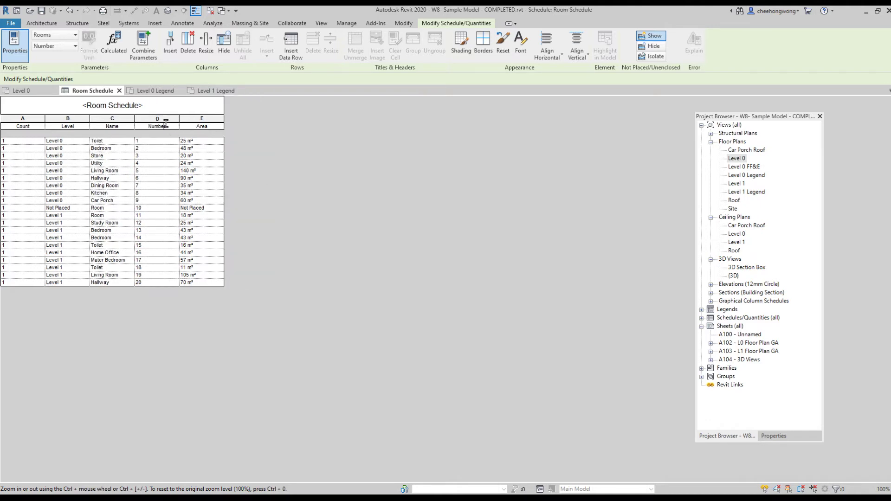
left_click(173, 122)
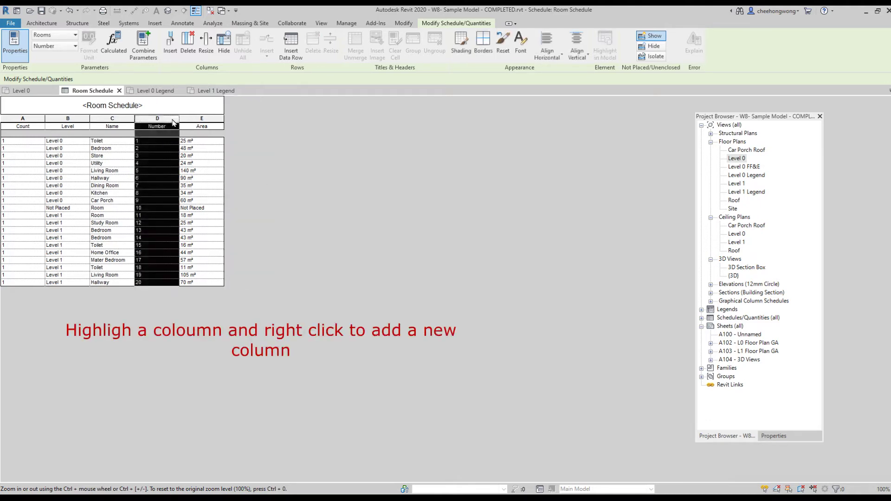
right_click(172, 122)
left_click(218, 193)
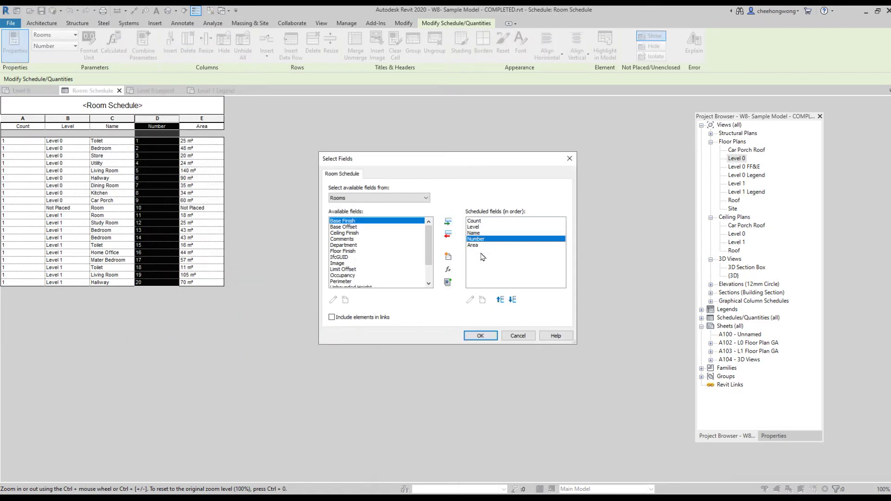
left_click(500, 300)
left_click(500, 300)
left_click(512, 300)
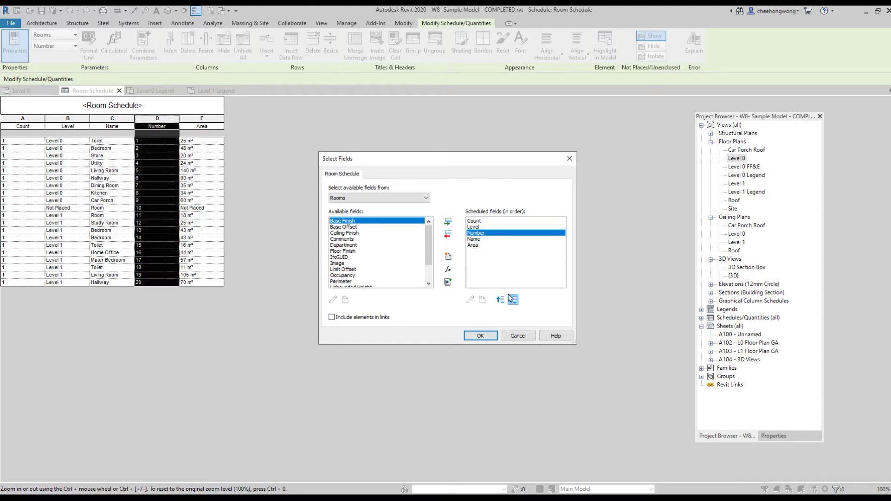
left_click(476, 240)
left_click(480, 336)
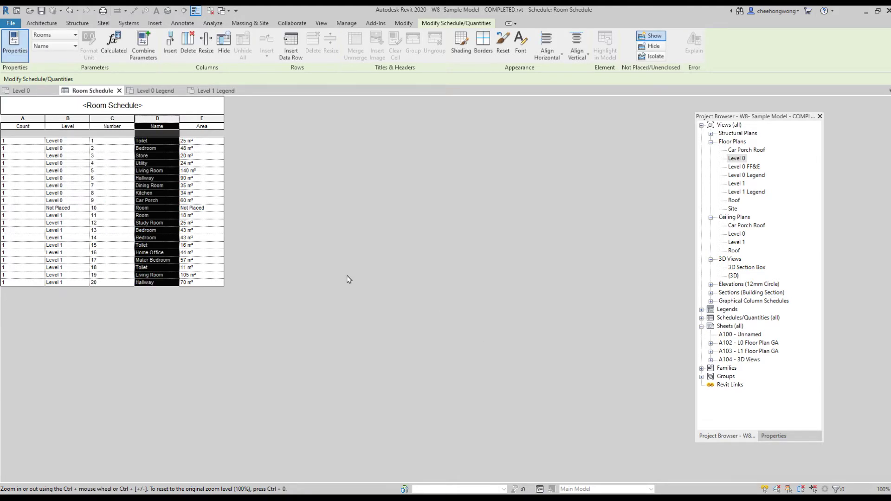
- Delete the Not Placed room row from the model and close the Room Schedule
left_click_drag(22, 210, 177, 208)
right_click(177, 207)
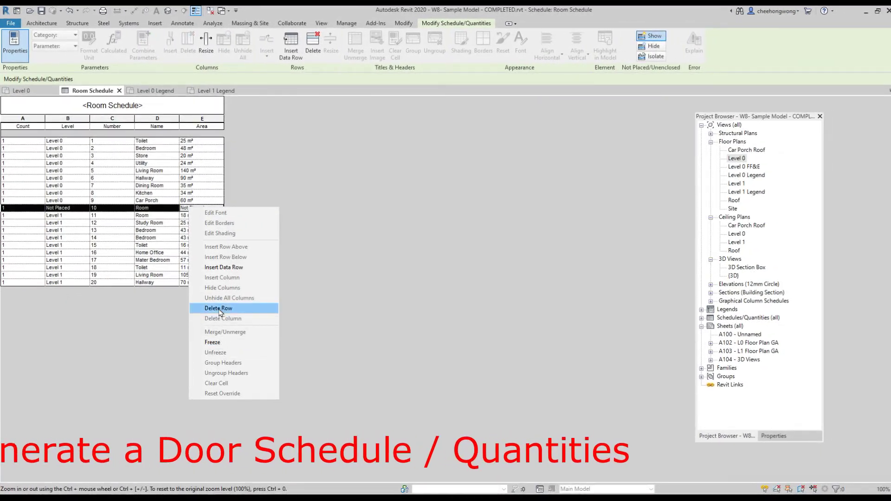
left_click(220, 308)
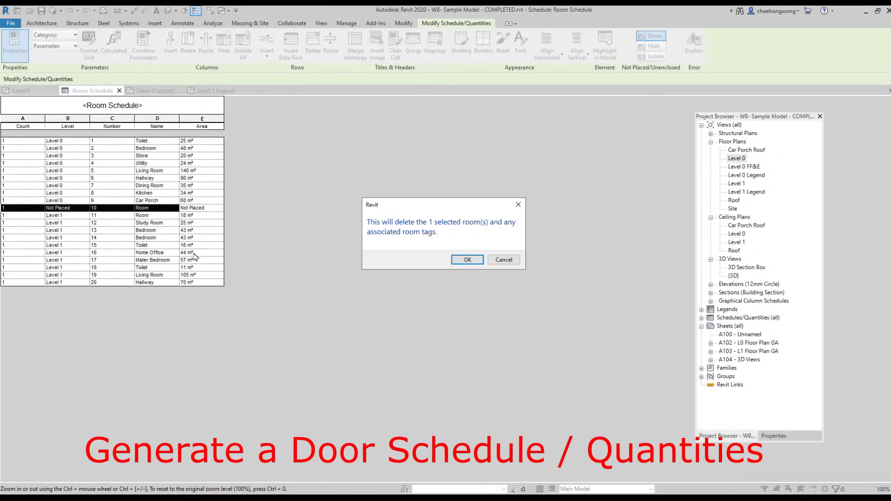
left_click(469, 259)
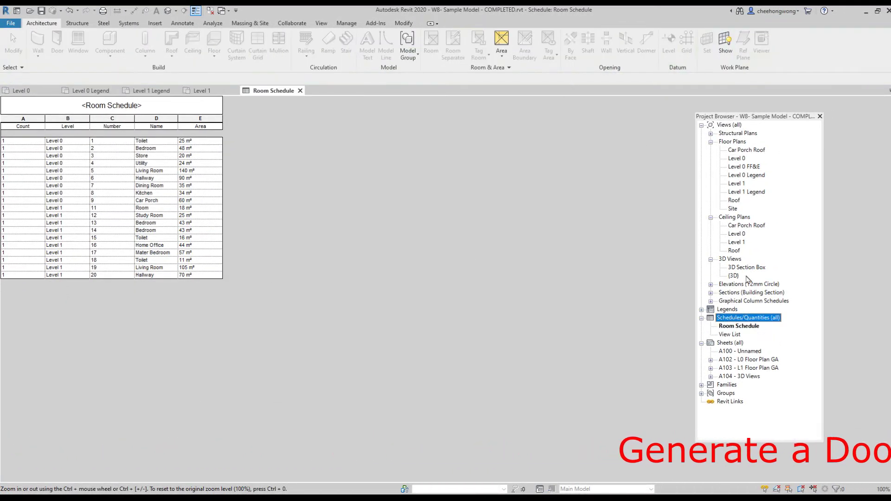
left_click(301, 90)
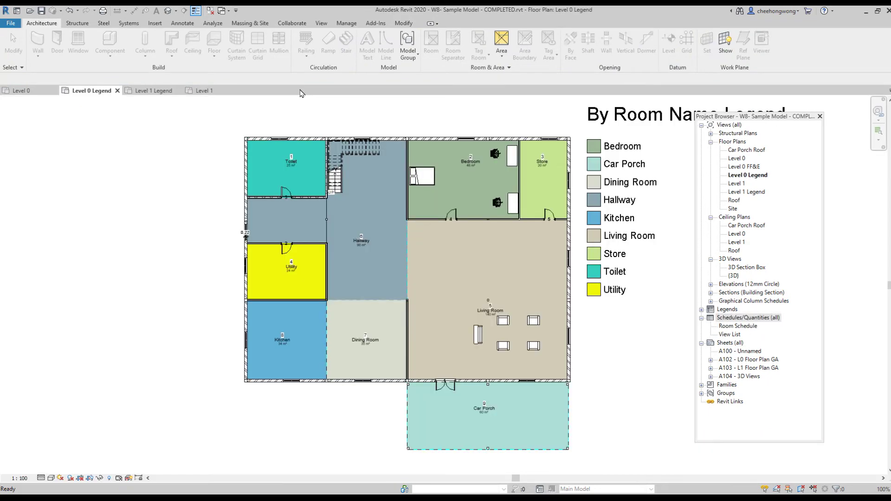
- Start a new Doors category schedule from Analyze > Schedule/Quantities
left_click(214, 24)
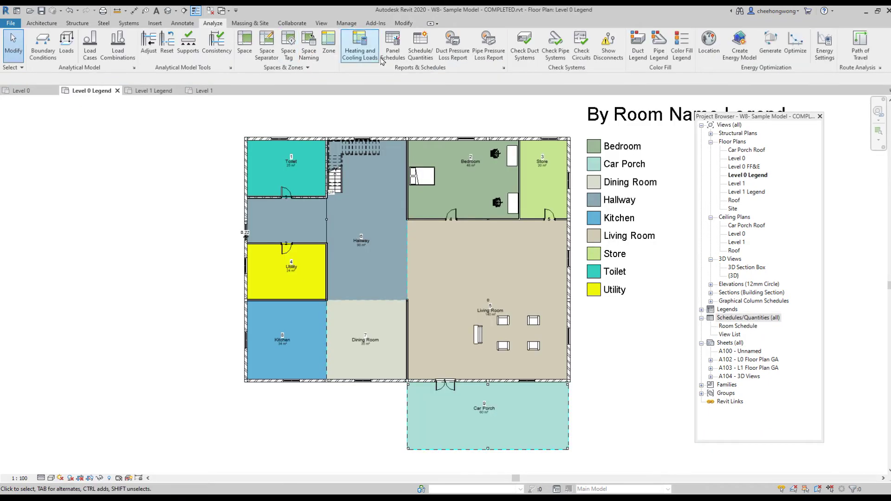
left_click(427, 60)
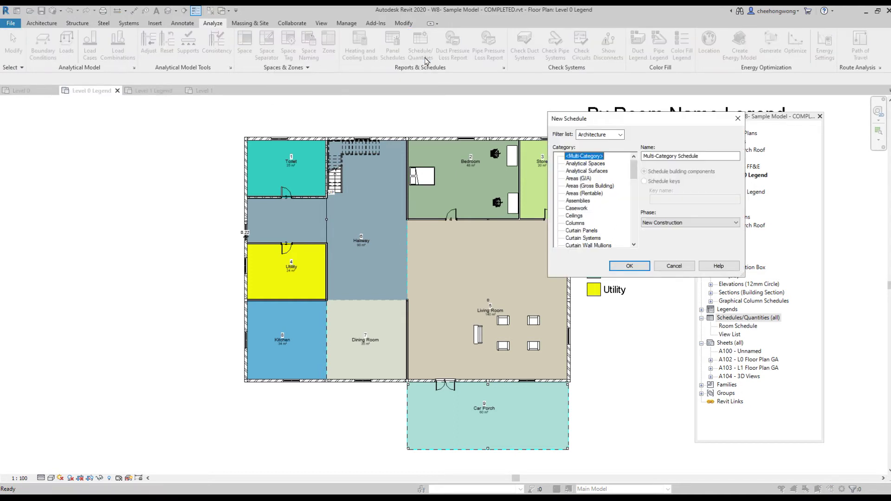
left_click(601, 135)
left_click(600, 135)
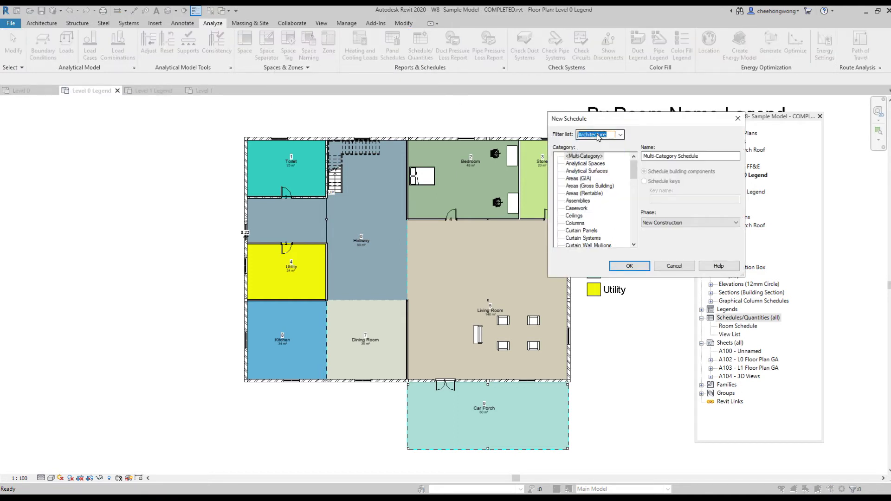
scroll(590, 199, "down", 2)
left_click(572, 208)
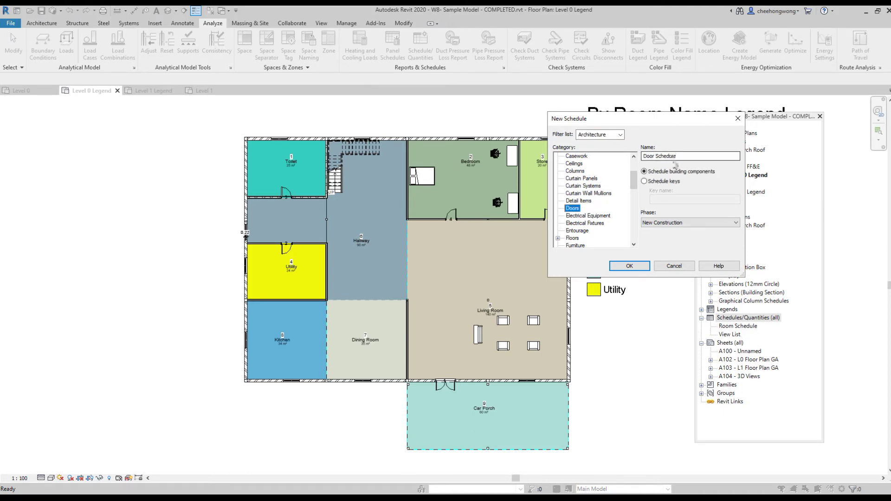
left_click(638, 267)
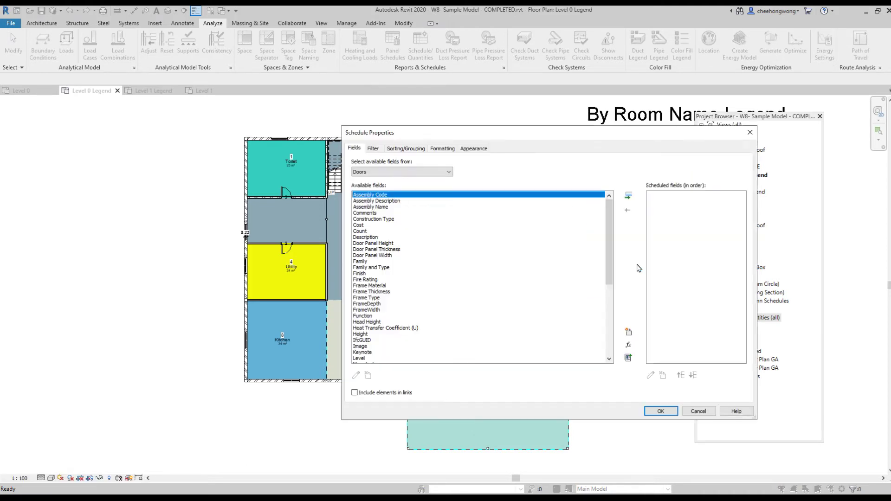
- Add the Count, Mark, Family, Family and Type, and Description fields
left_click(360, 231)
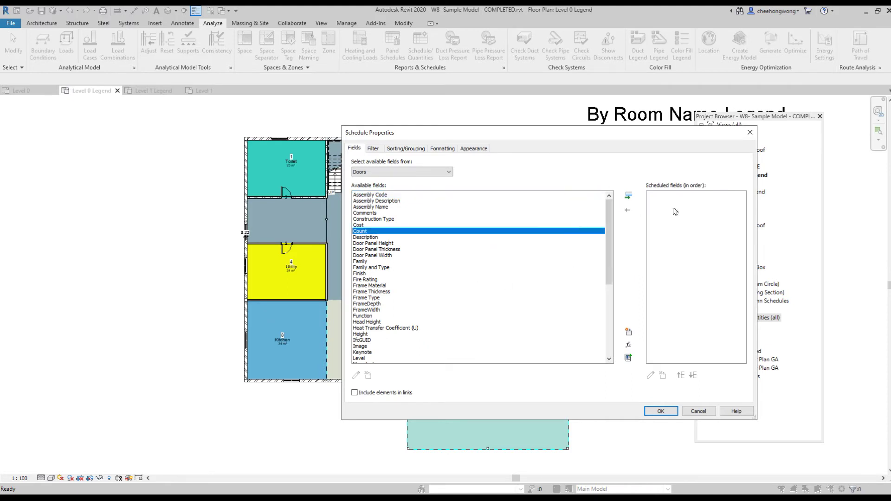
left_click(628, 196)
scroll(371, 325, "down", 1)
left_click(368, 346)
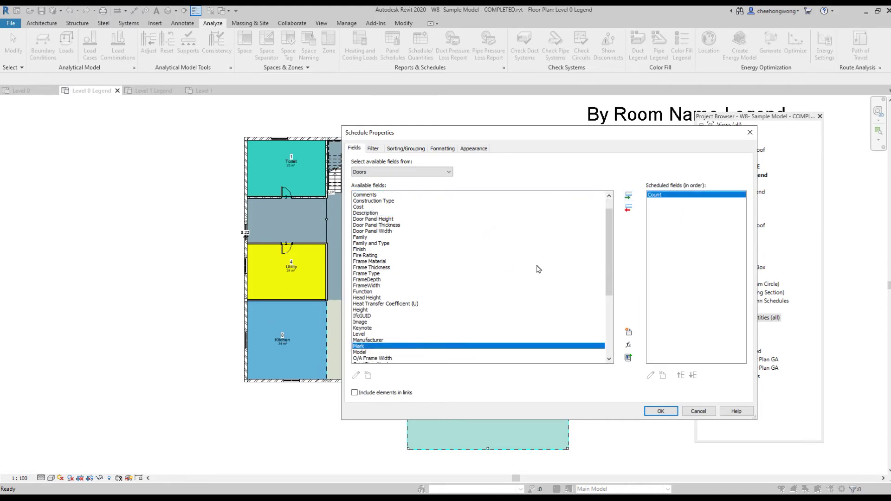
left_click(629, 196)
left_click(361, 237)
left_click(371, 242, "shift")
left_click(629, 195)
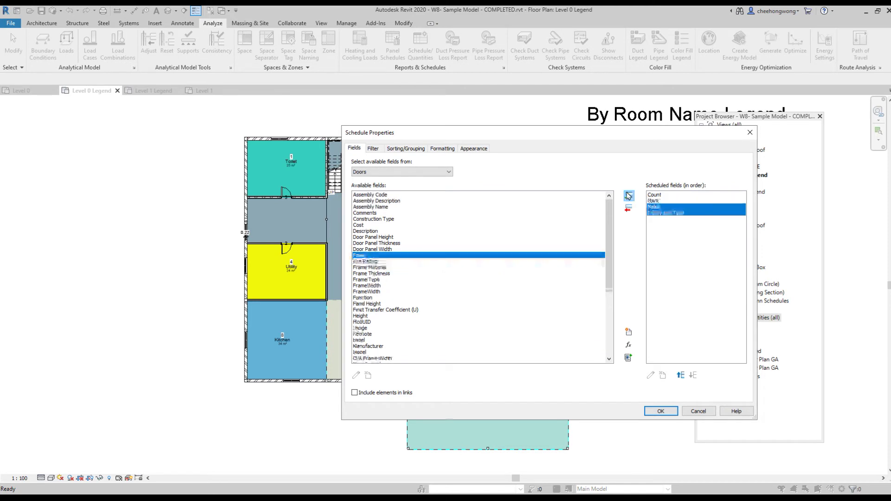
left_click(417, 230)
left_click(628, 195)
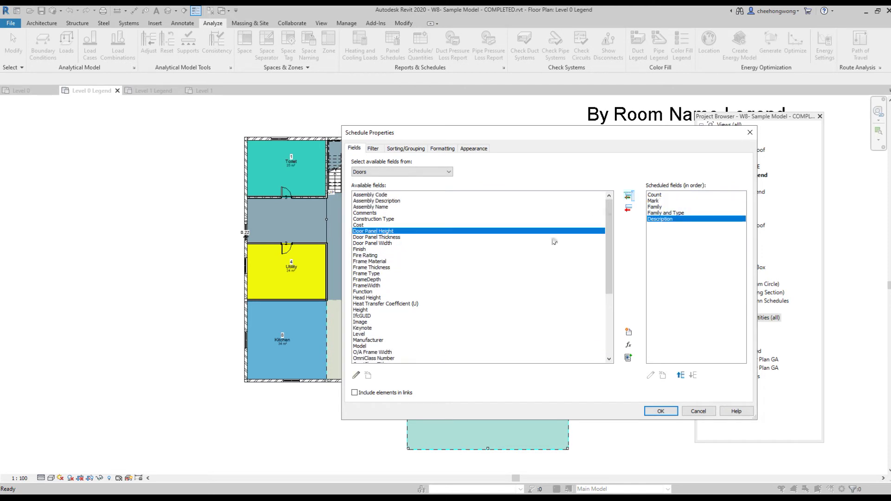
- Add Door Panel Height, Thickness and Width, plus Width and Type, then create the schedule
left_click(372, 243, "shift")
left_click(629, 196)
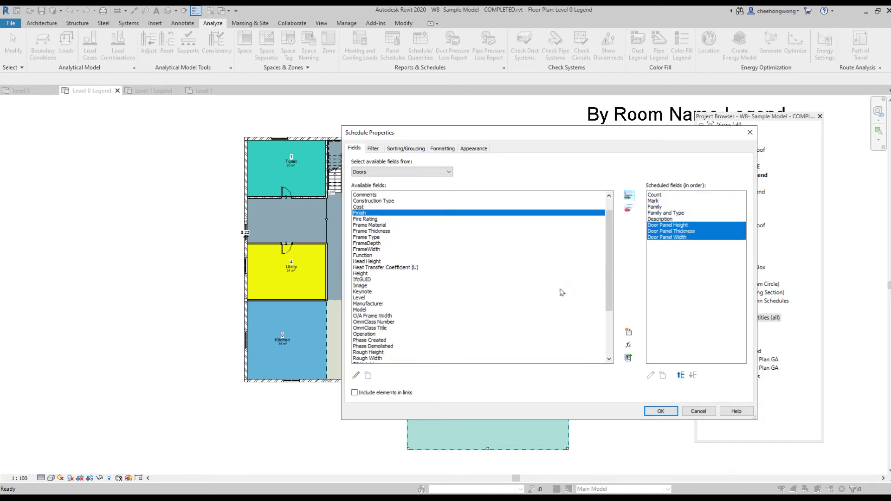
scroll(444, 335, "down", 4)
left_click(364, 359)
left_click(629, 196)
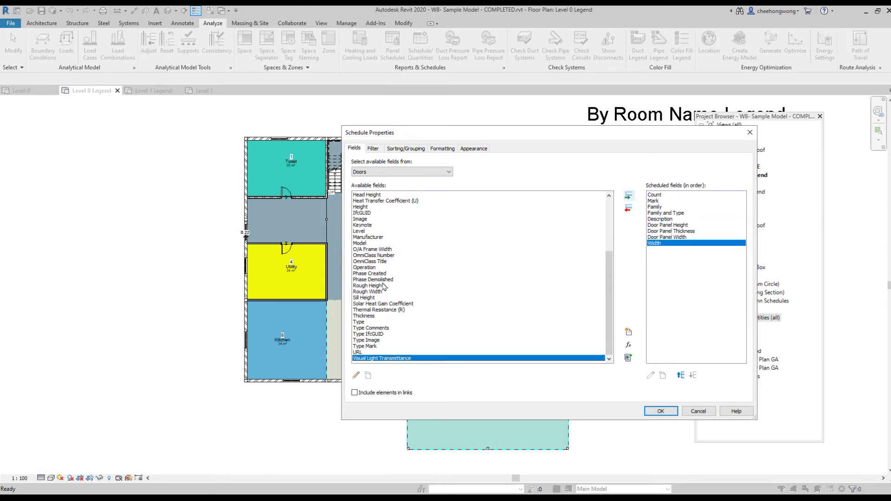
left_click(369, 322)
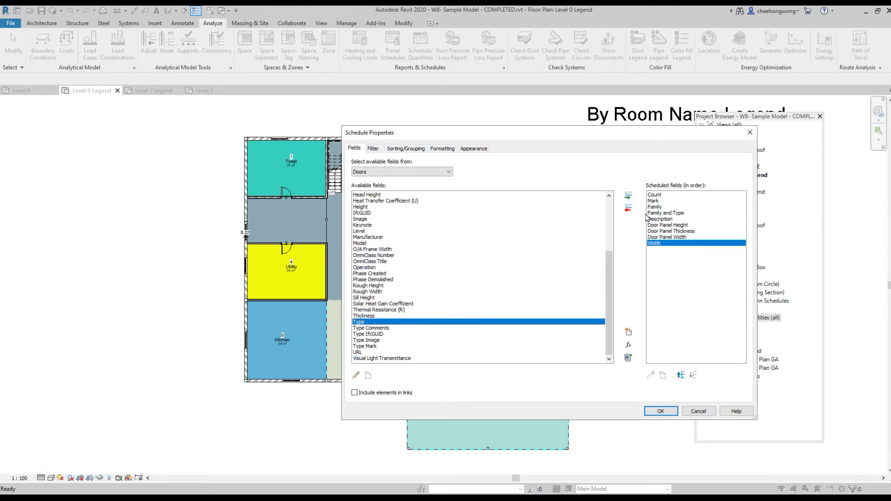
left_click(628, 196)
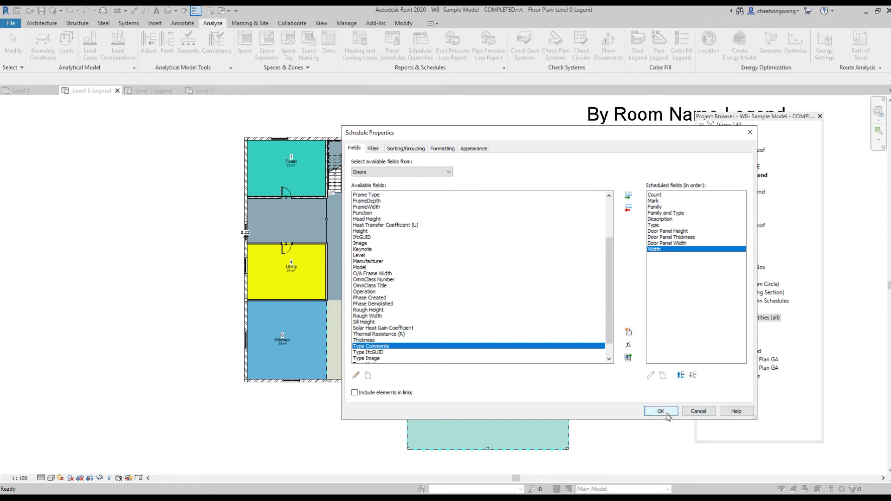
left_click(668, 415)
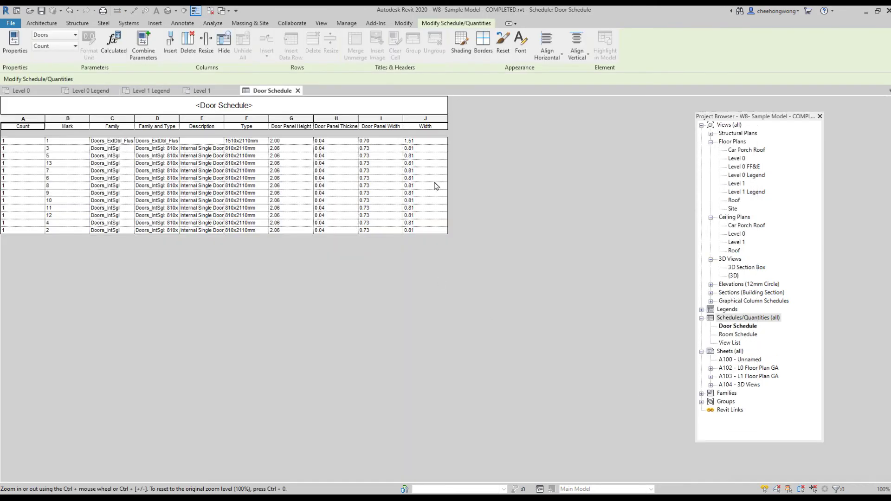
- Tile the Level 0 Legend, Door Schedule and Level 0 plan, moving the Project Browser aside
left_click(339, 171)
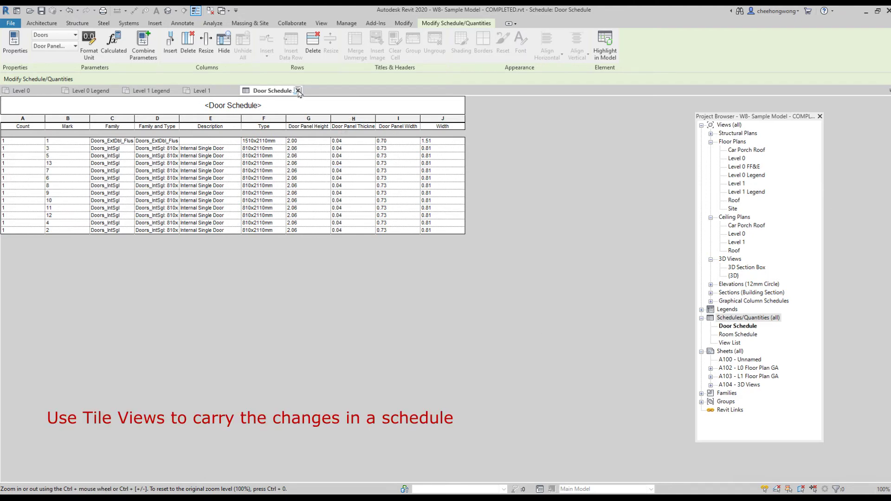
left_click(299, 91)
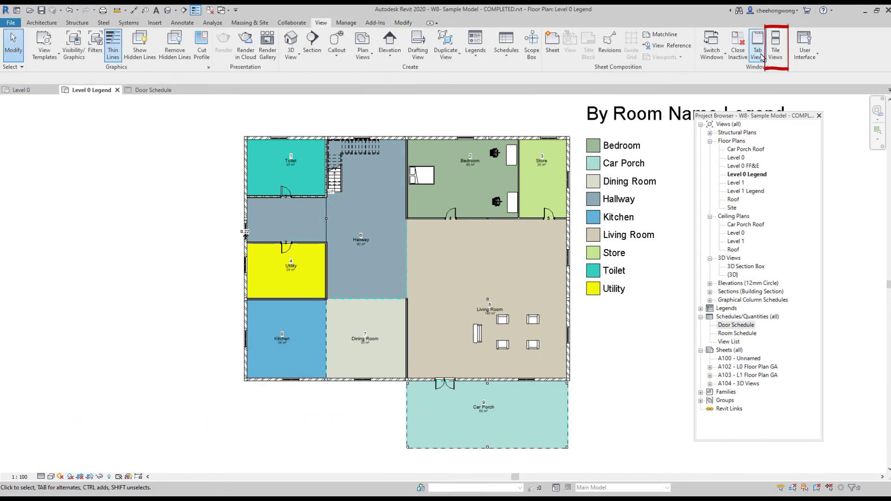
left_click(775, 52)
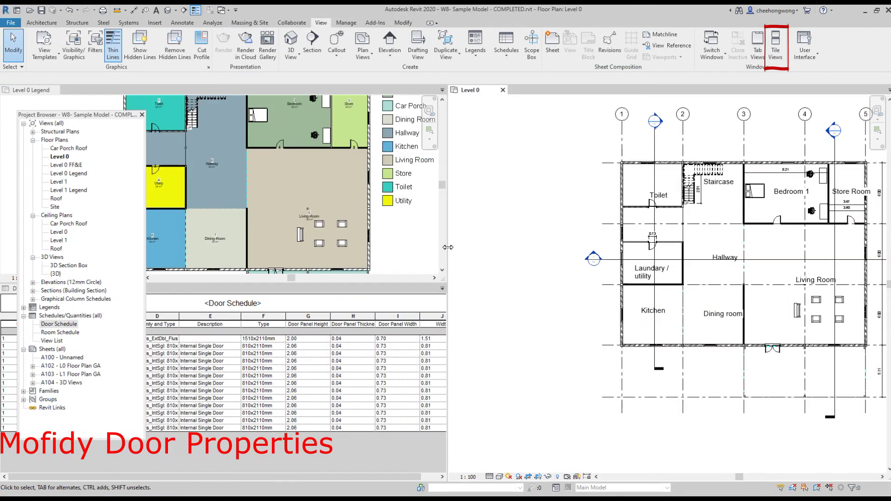
left_click_drag(494, 246, 537, 247)
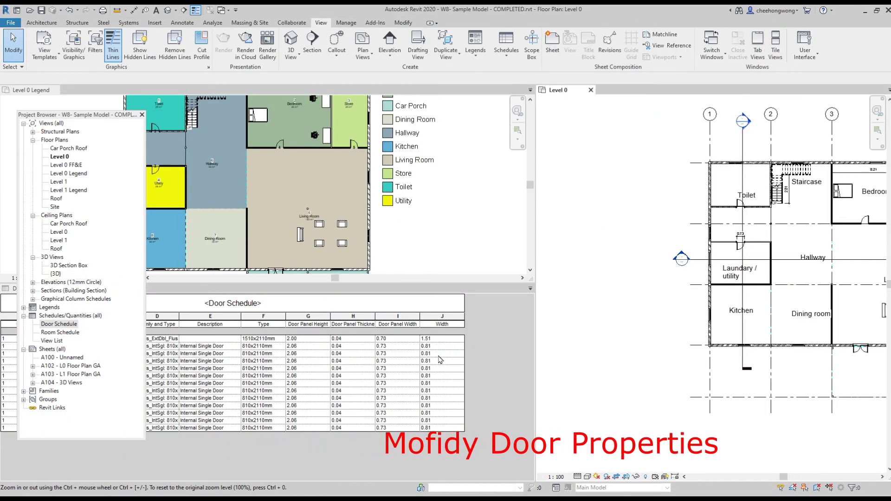
left_click_drag(92, 115, 553, 134)
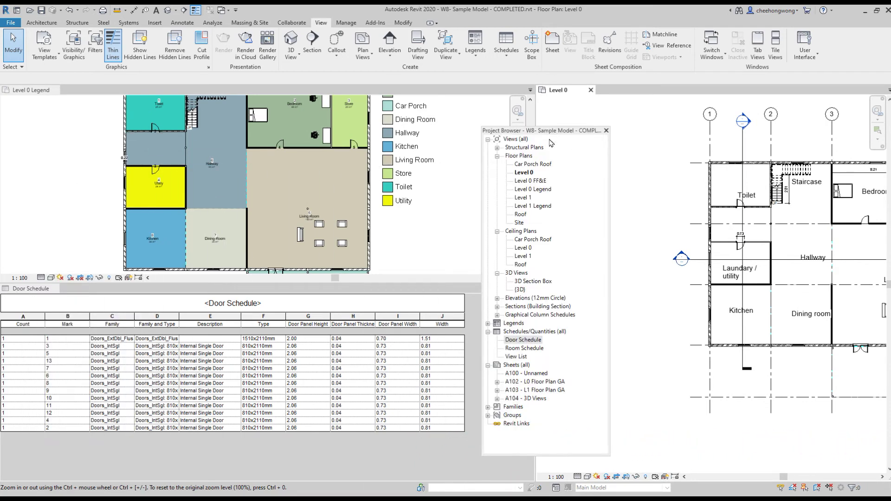
left_click(358, 156)
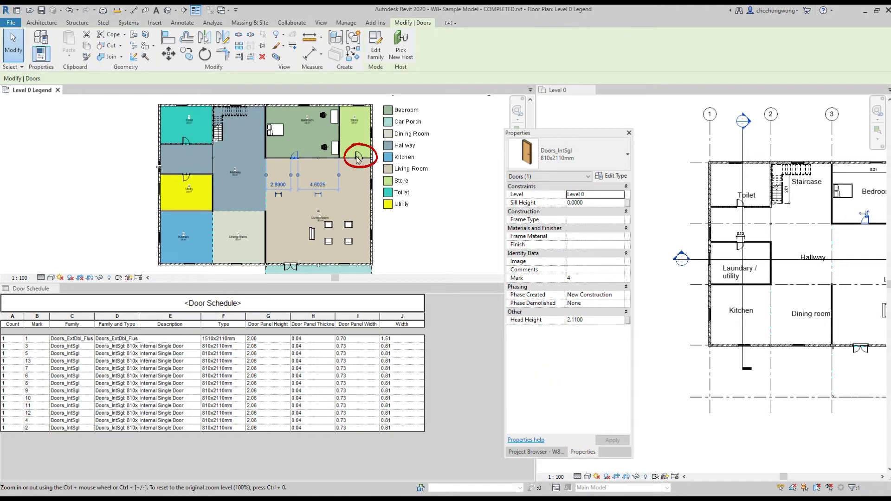
- Edit the Store door's Doors_IntSgl 810x2110mm type: Fire Rating 1 hr, Cost 5000
left_click(358, 157)
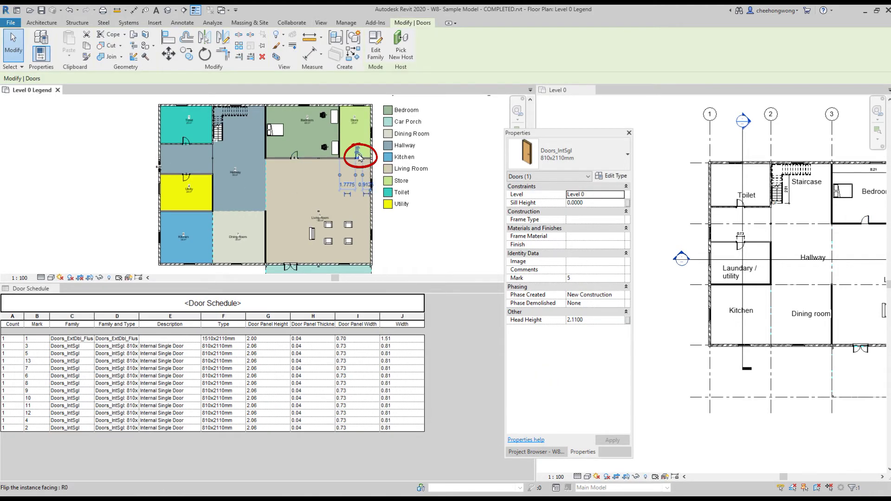
left_click(612, 176)
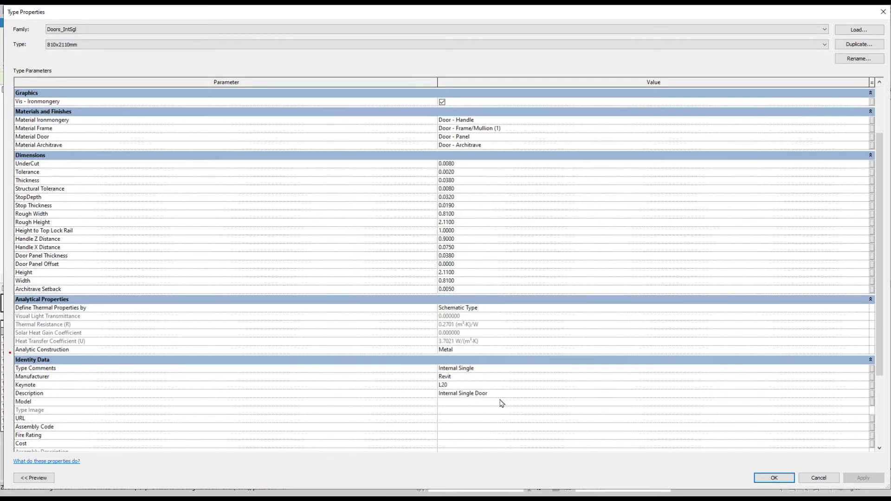
left_click(465, 402)
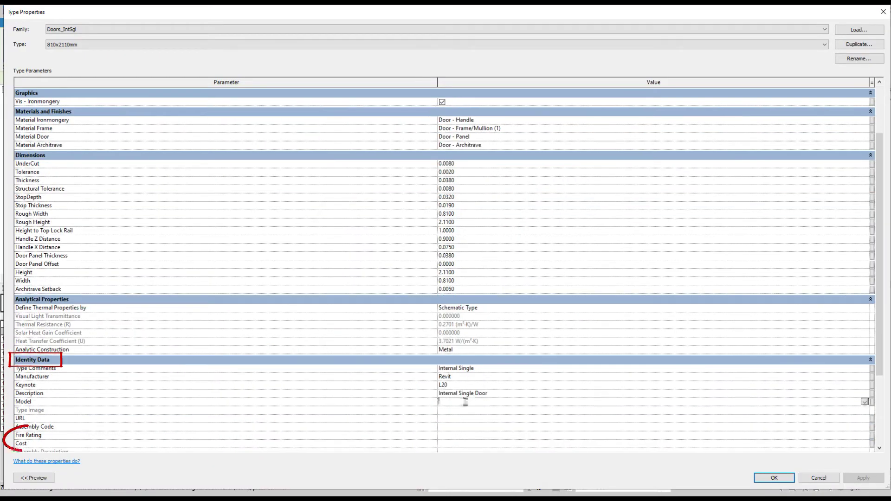
left_click(466, 436)
type("1 hr")
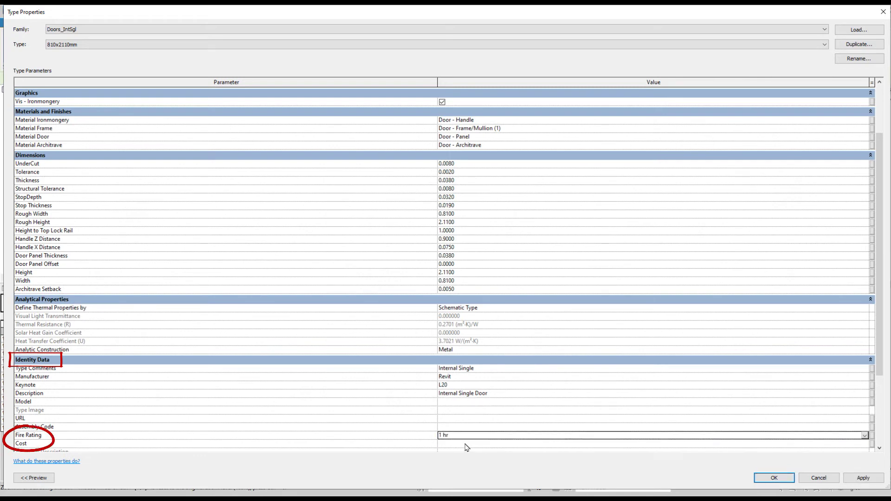
left_click(455, 444)
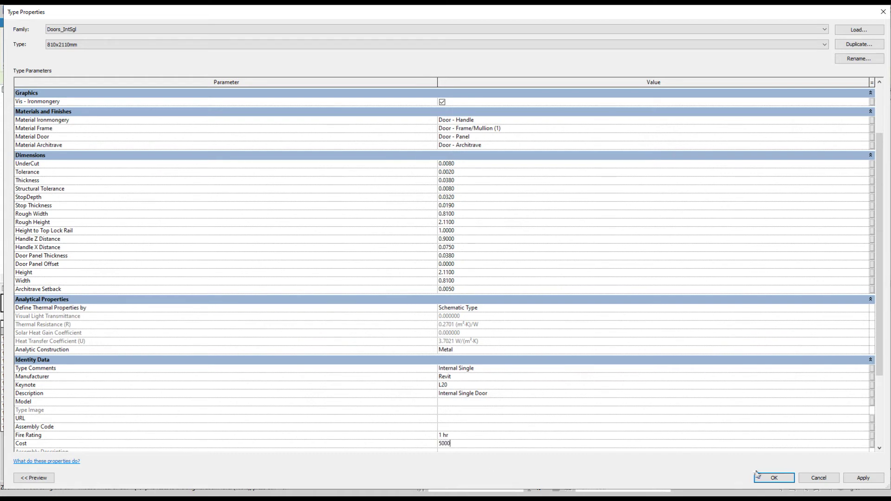
left_click(770, 477)
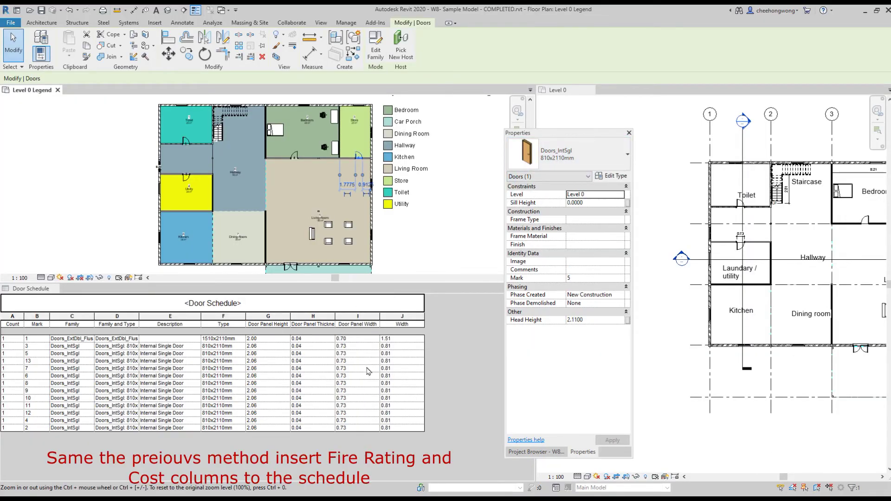
- Insert Cost and Fire Rating columns beside Width in the Door Schedule and check the values
left_click(403, 319)
right_click(403, 318)
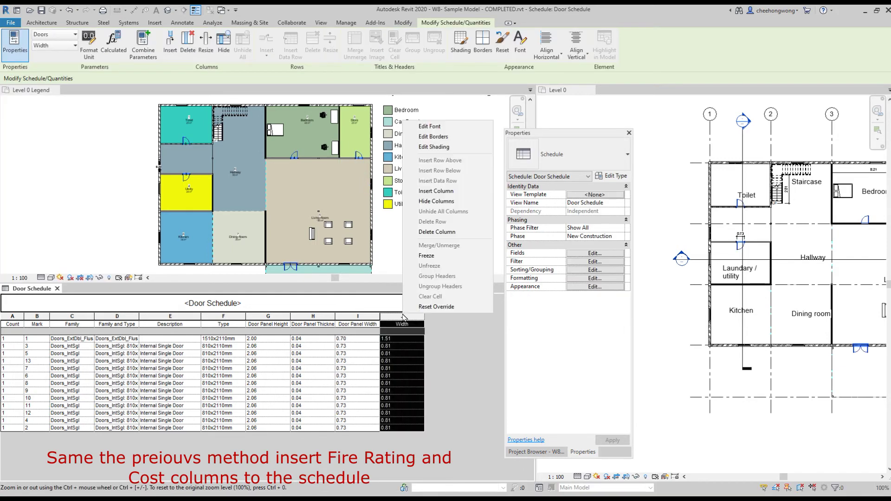
left_click(435, 191)
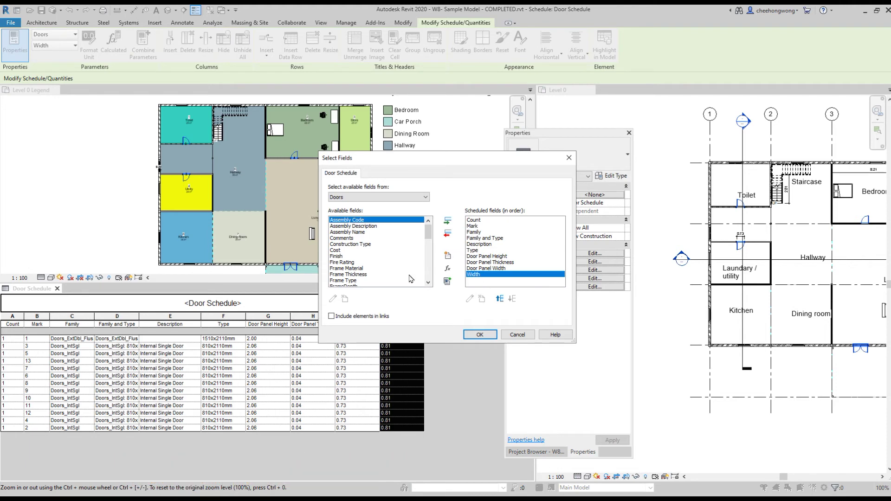
left_click(344, 251)
left_click(348, 263, "ctrl")
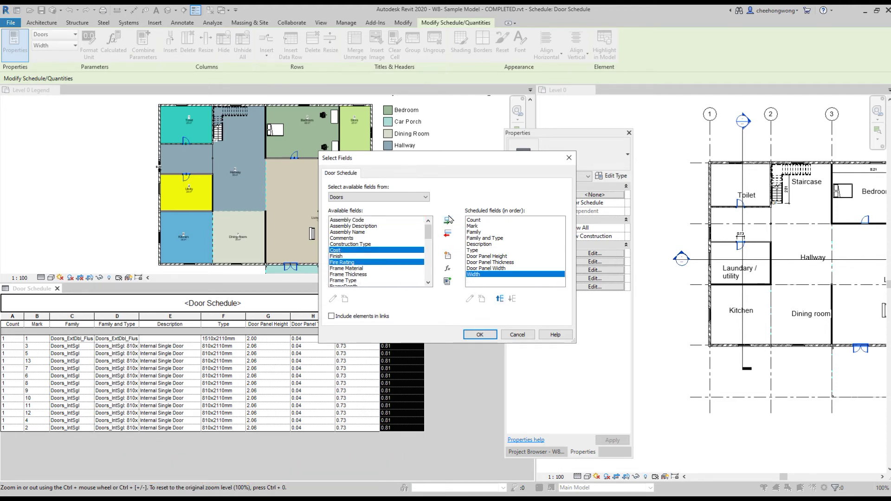
left_click(448, 223)
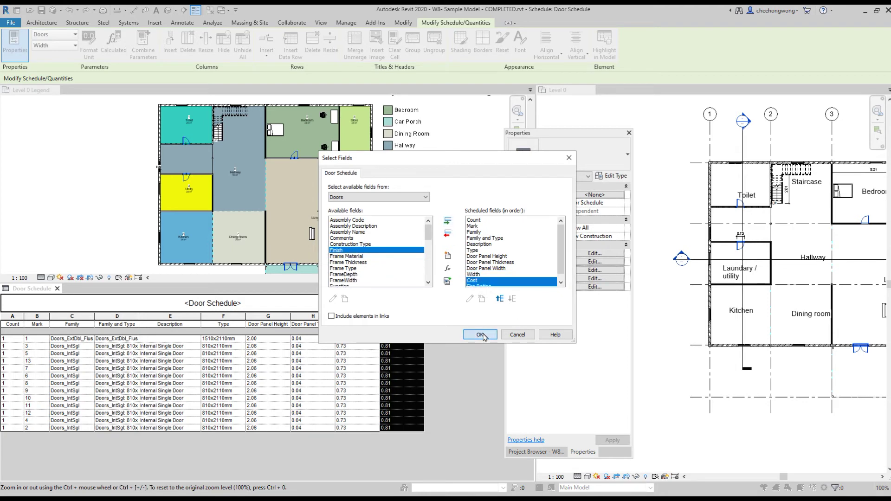
left_click(481, 335)
left_click(475, 376)
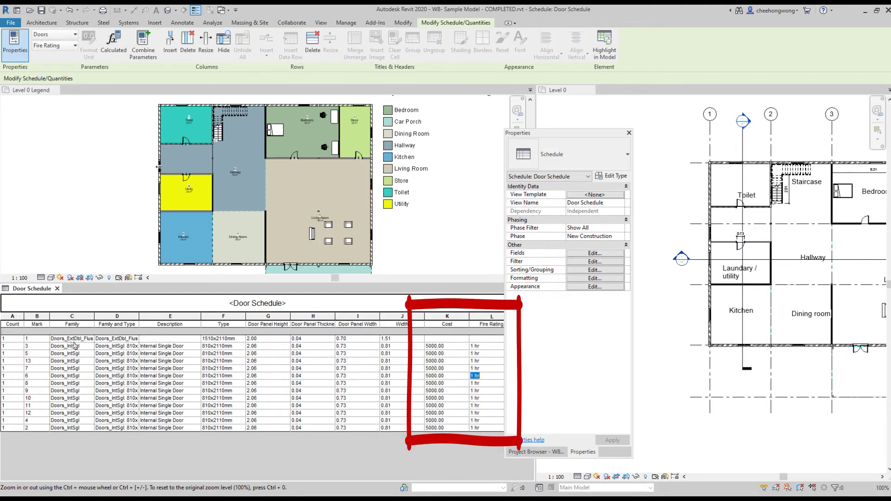
left_click(458, 338)
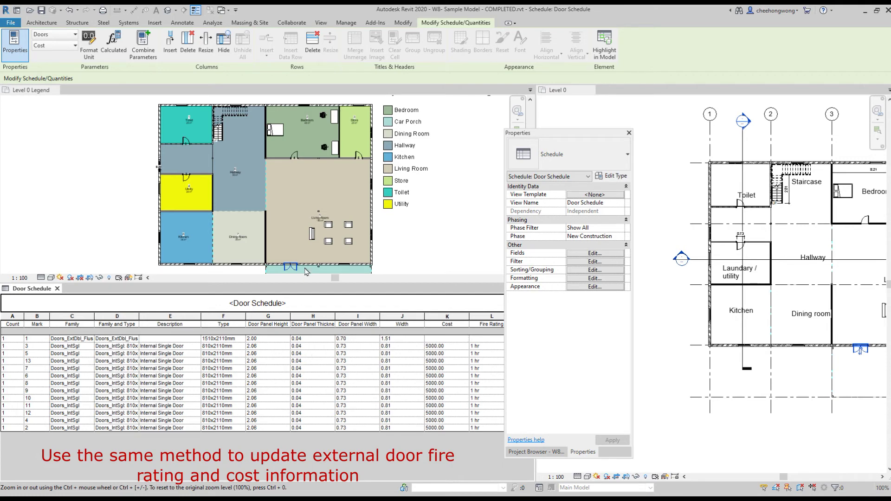
- Give the external double door type a 1 hr fire rating and a cost of 7000
left_click(288, 268)
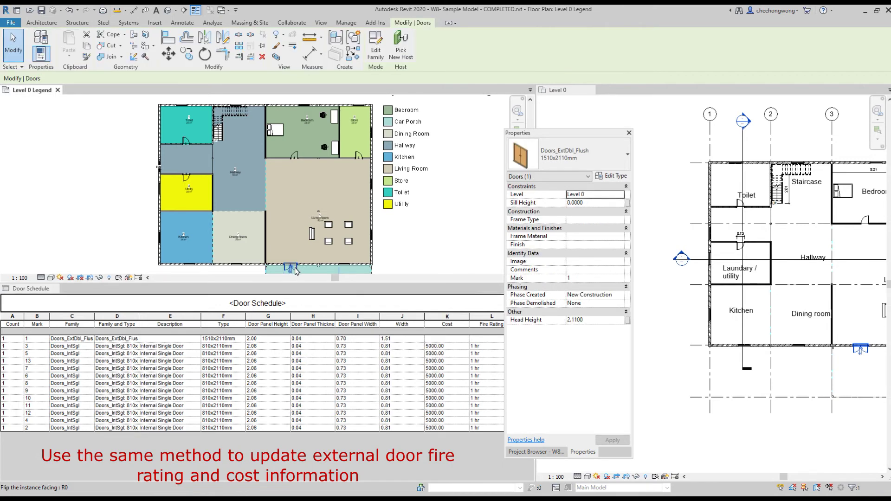
left_click(622, 175)
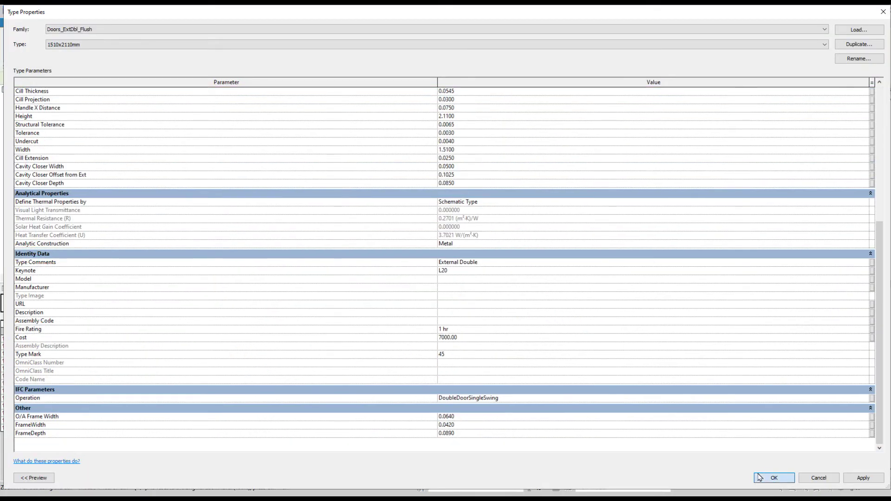
left_click(762, 477)
mouse_move(455, 325)
left_mouse_down()
mouse_move(417, 331)
mouse_move(468, 344)
left_mouse_up()
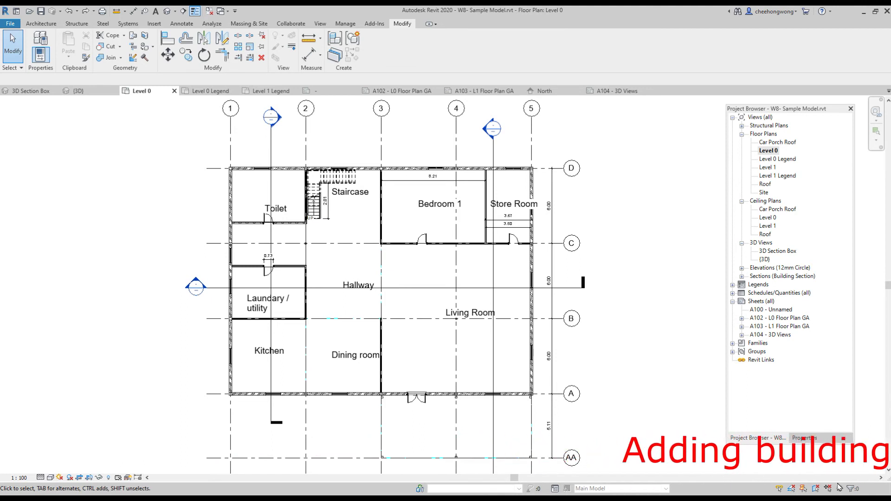
left_click(41, 23)
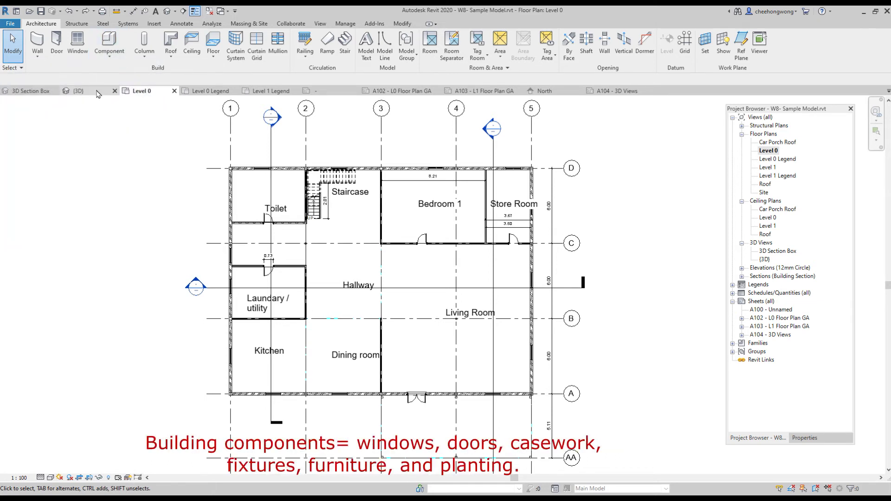
left_click(104, 59)
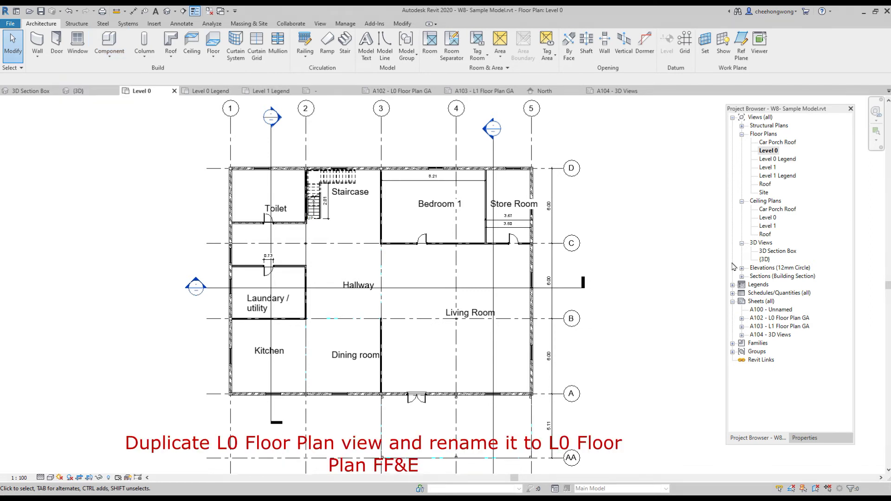
- Duplicate the Level 0 plan and rename the copy 'Level 0 FF&E'
right_click(770, 152)
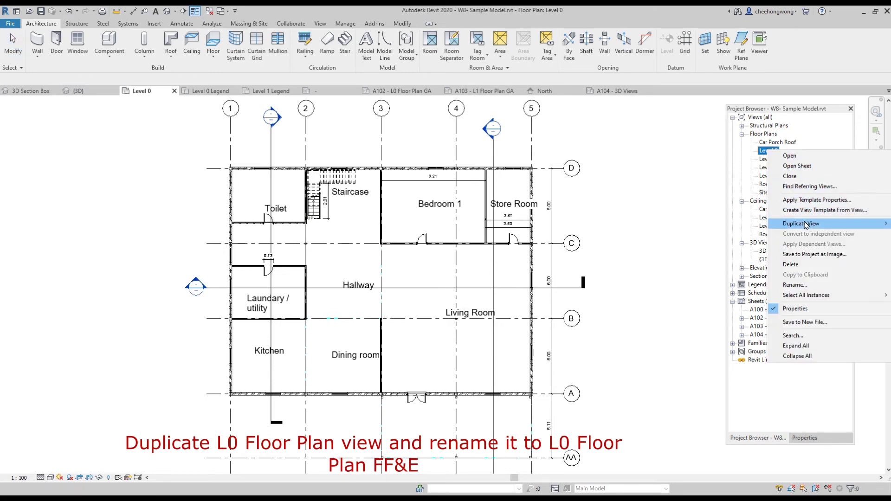
mouse_move(805, 225)
left_click(746, 225)
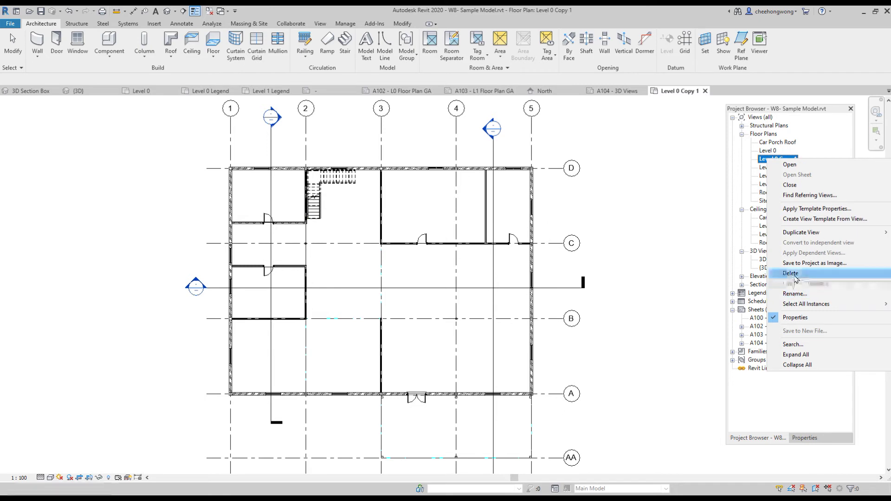
left_click(796, 288)
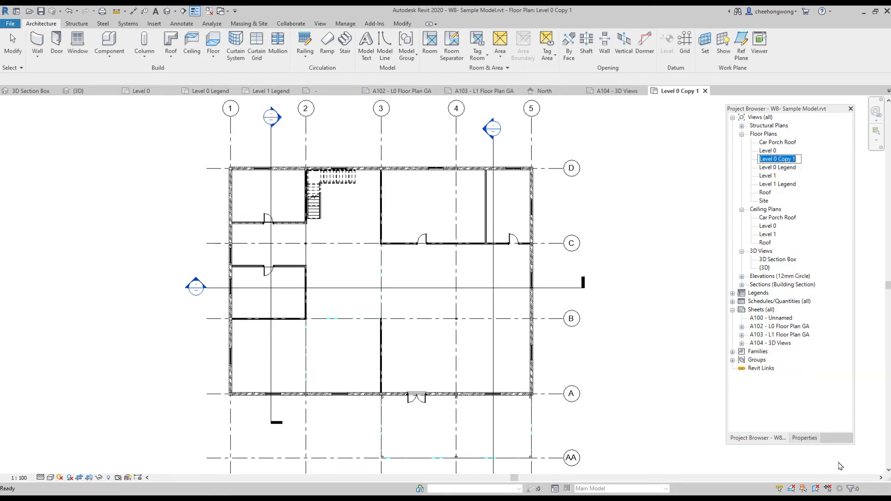
type("Level 0 FF&E")
key("Return")
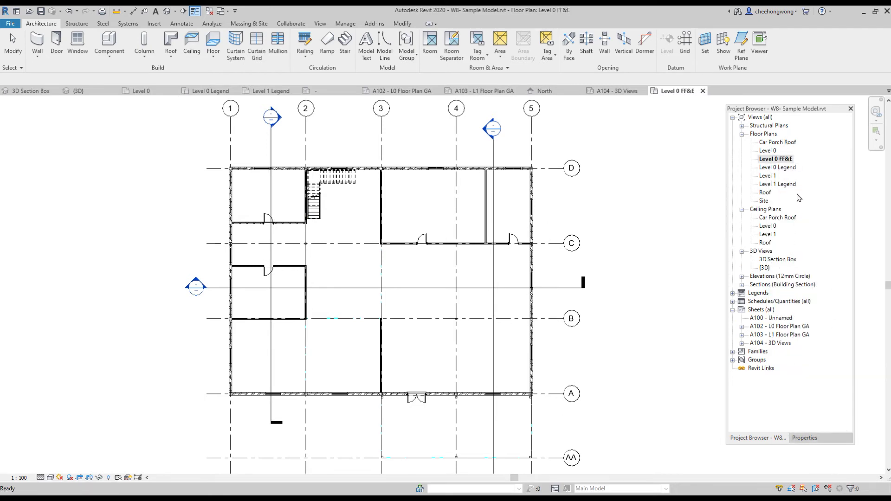
left_click(109, 41)
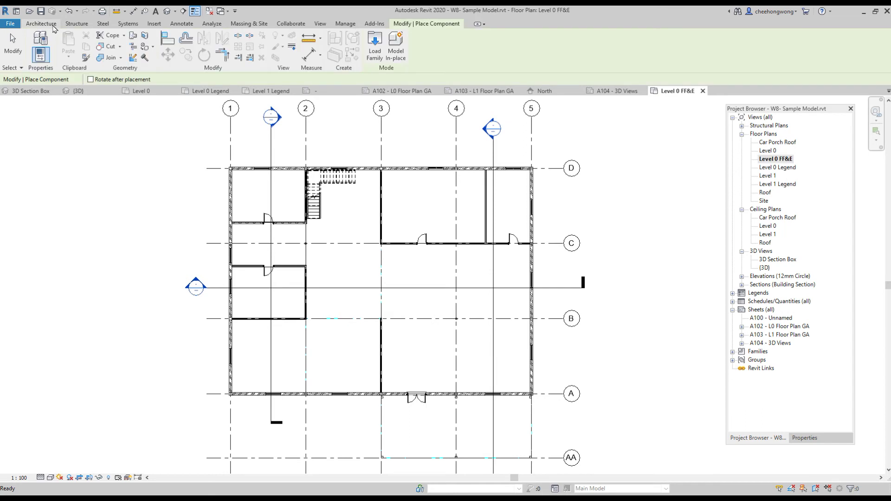
- Place two Furniture_Desk 1525x762mm desks in Bedroom 1
left_click(53, 26)
left_click(109, 56)
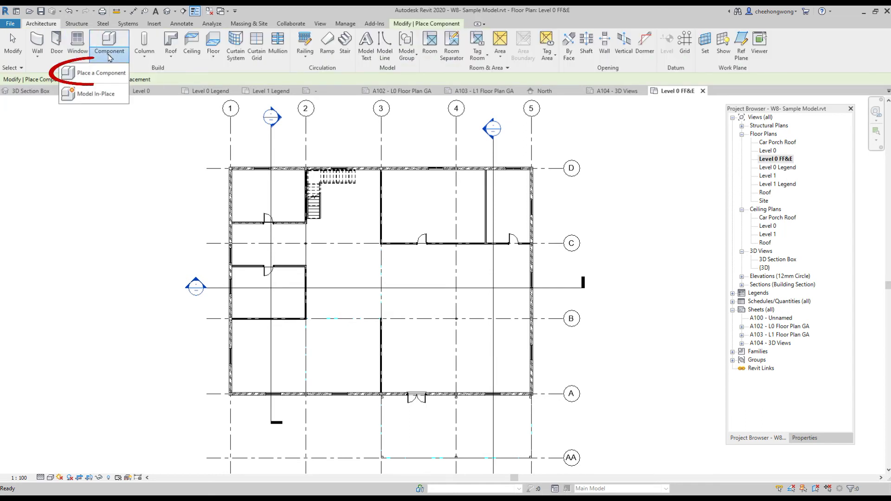
left_click(107, 74)
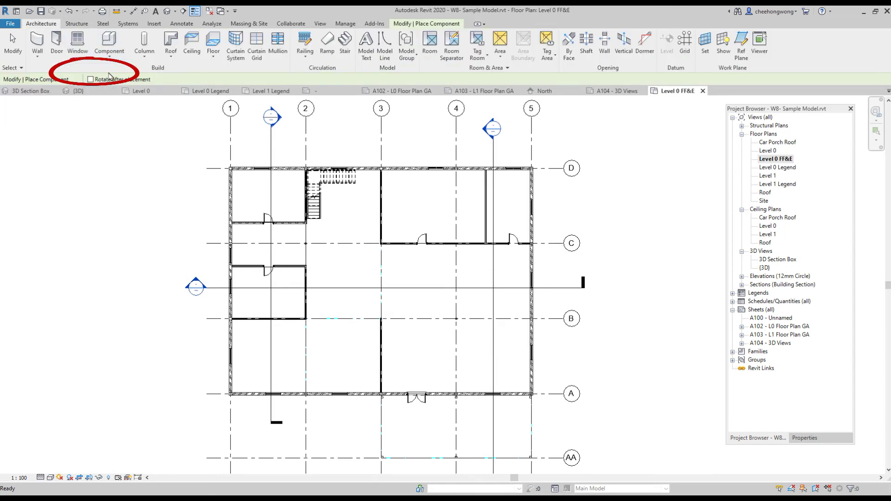
left_click(804, 437)
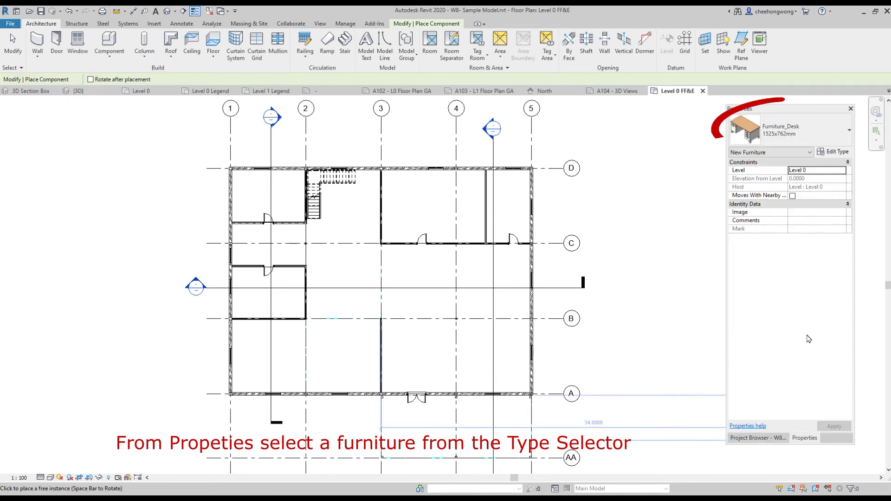
left_click(803, 134)
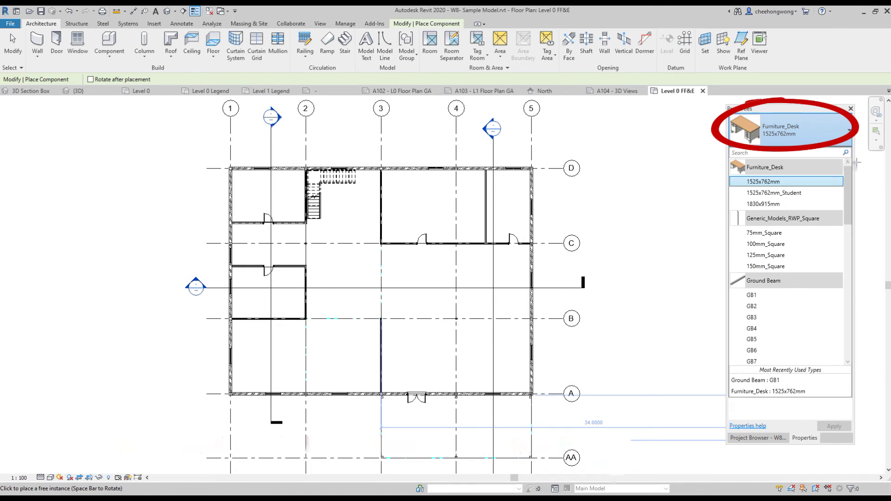
mouse_move(737, 172)
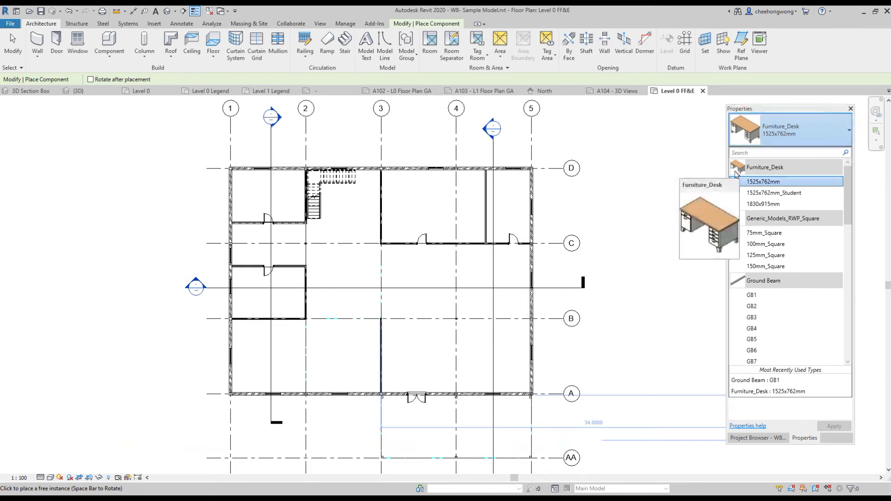
left_click(764, 181)
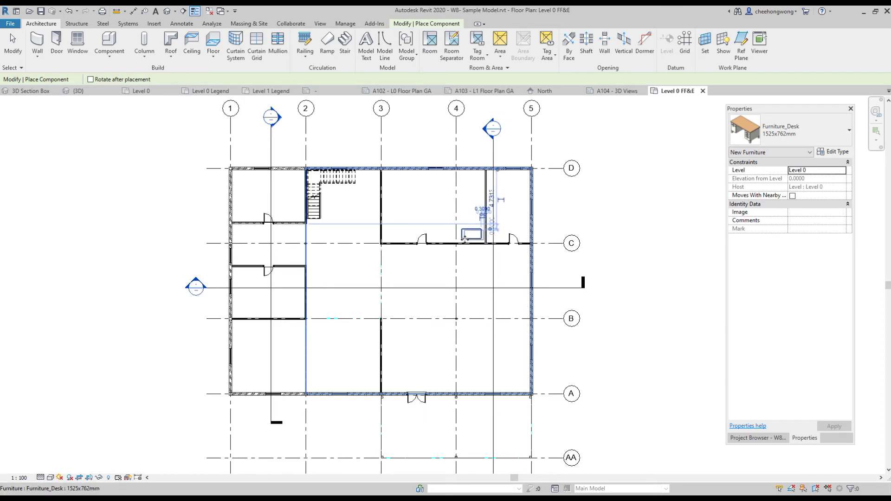
left_click(464, 238)
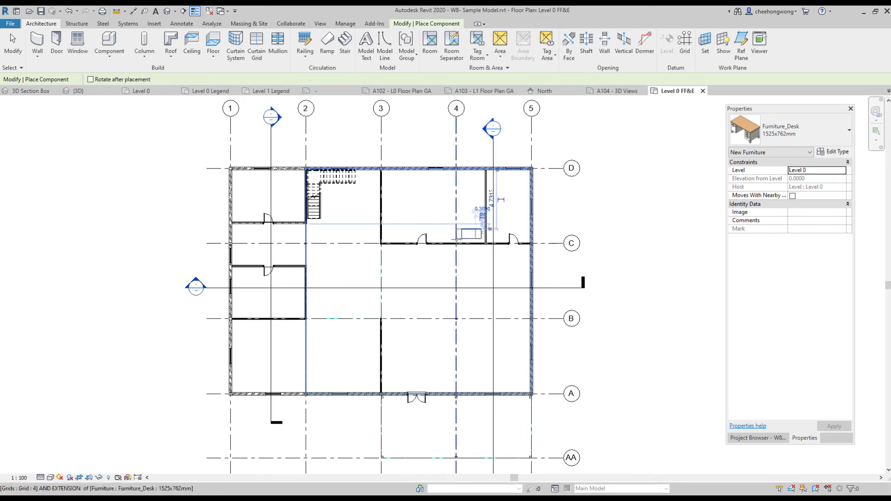
left_click(470, 191)
left_click(13, 48)
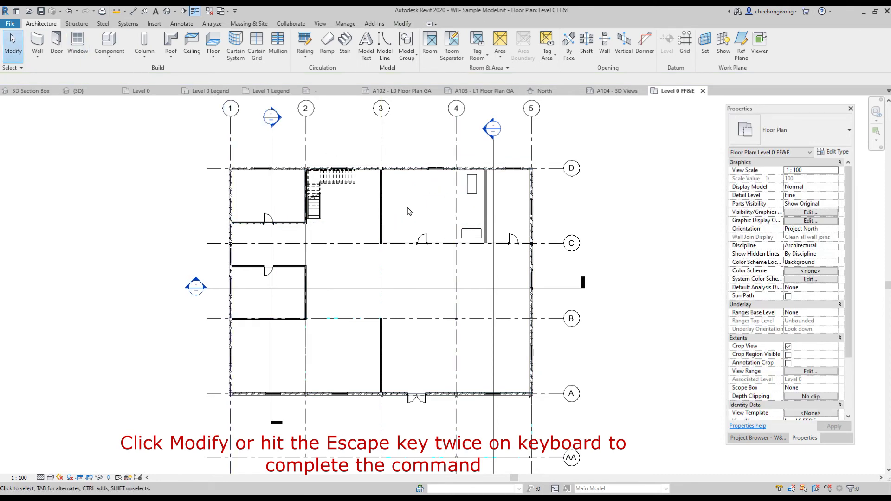
- Rotate the lower desk vertical and move it up and left in Bedroom 1
left_click(467, 231)
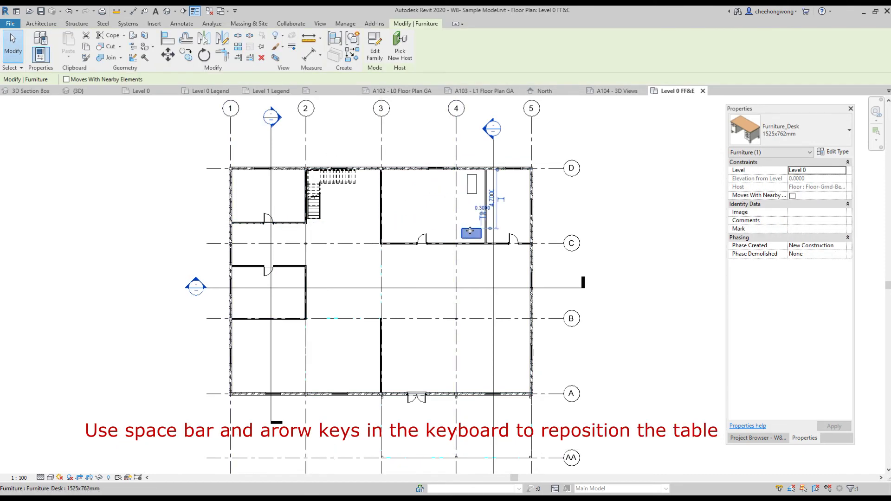
key("space")
mouse_move(473, 231)
left_mouse_down()
mouse_move(459, 227)
mouse_move(473, 232)
left_mouse_up()
left_click(758, 437)
- In the 3D Section Box view, nudge both desks left so they line up
double_click(779, 259)
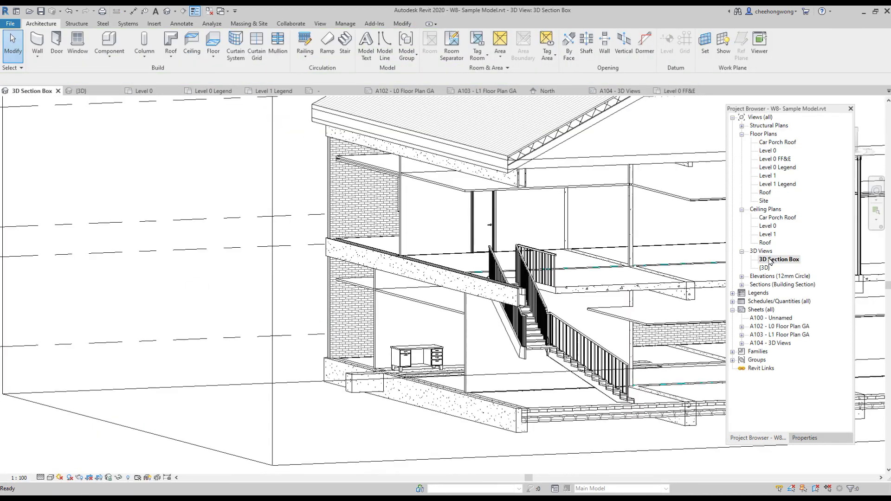
mouse_move(432, 377)
middle_mouse_down("shift")
mouse_move(496, 397)
mouse_move(518, 416)
mouse_move(566, 412)
middle_mouse_up("shift")
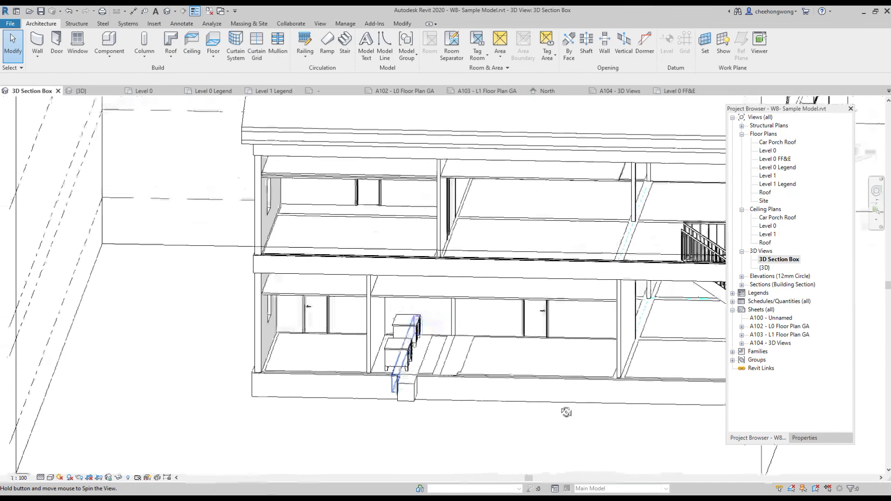
left_click(402, 345)
key("Left")
key("Left")
key("Left")
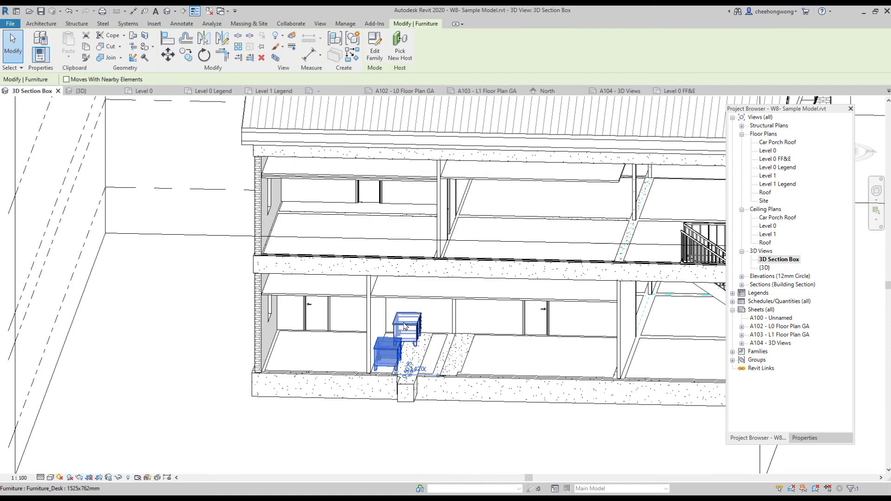
left_click(405, 326)
key("Left")
key("Left")
key("Left")
key("Left")
key("Left")
key("Left")
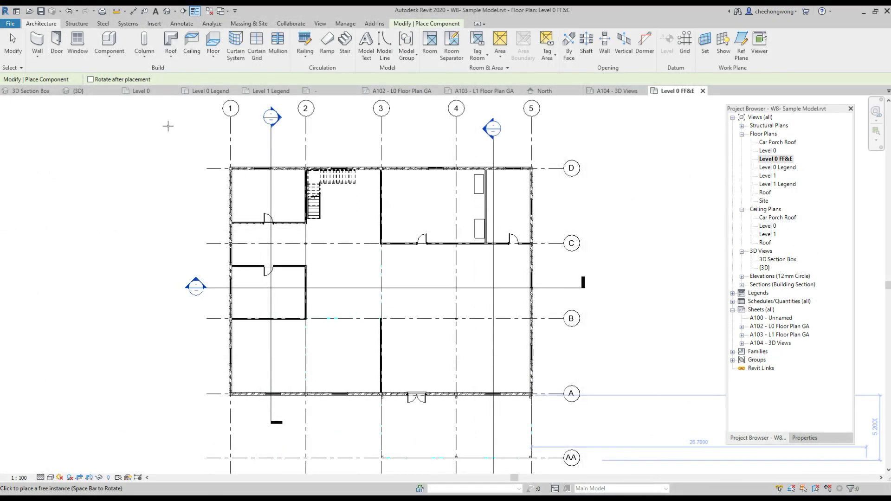
- Load the Furniture_Sofa_Design family from the Furniture > Seating library
left_click(160, 24)
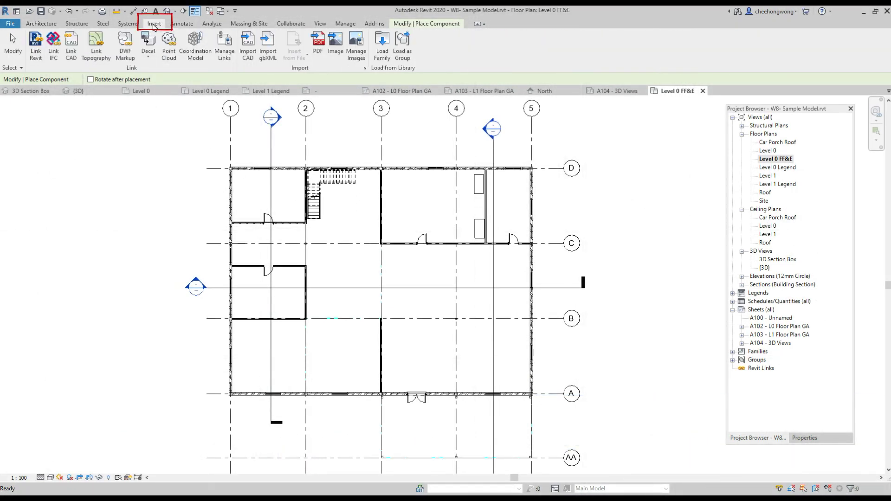
left_click(386, 57)
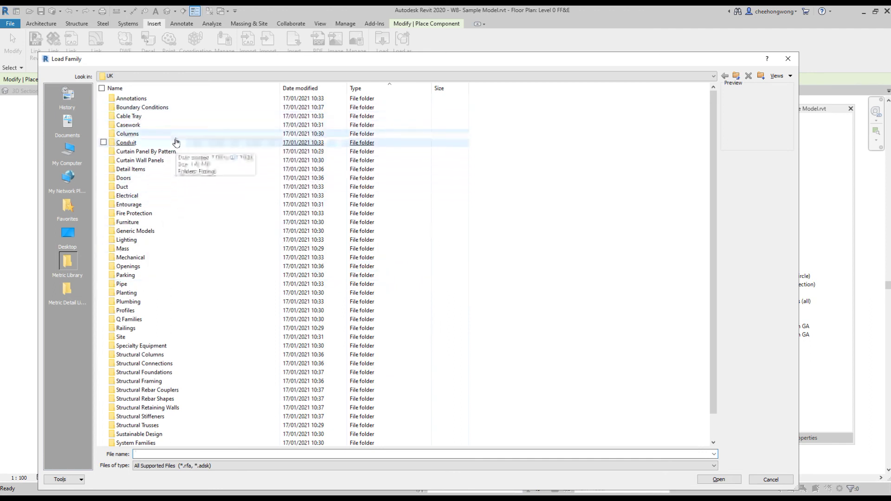
double_click(172, 225)
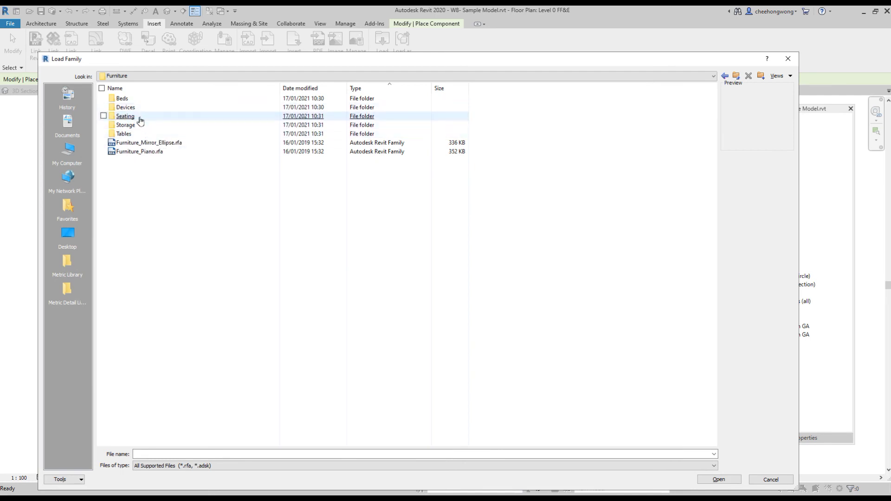
double_click(140, 119)
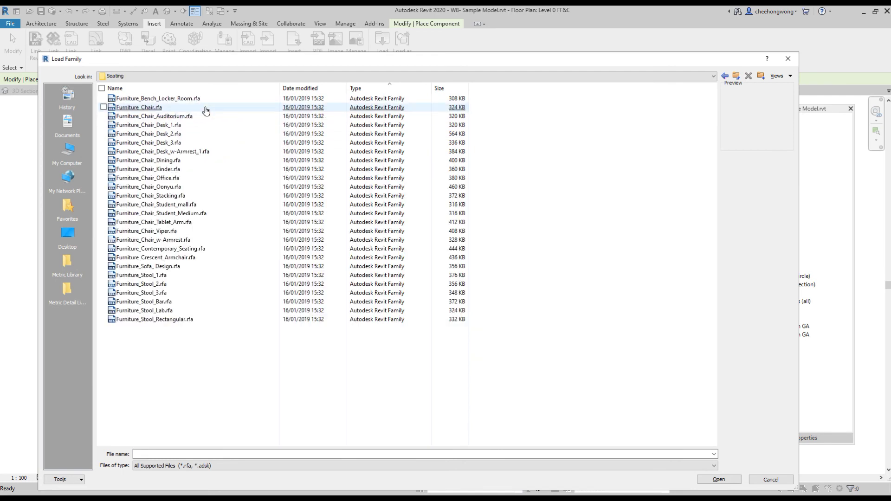
left_click(780, 77)
left_click(780, 110)
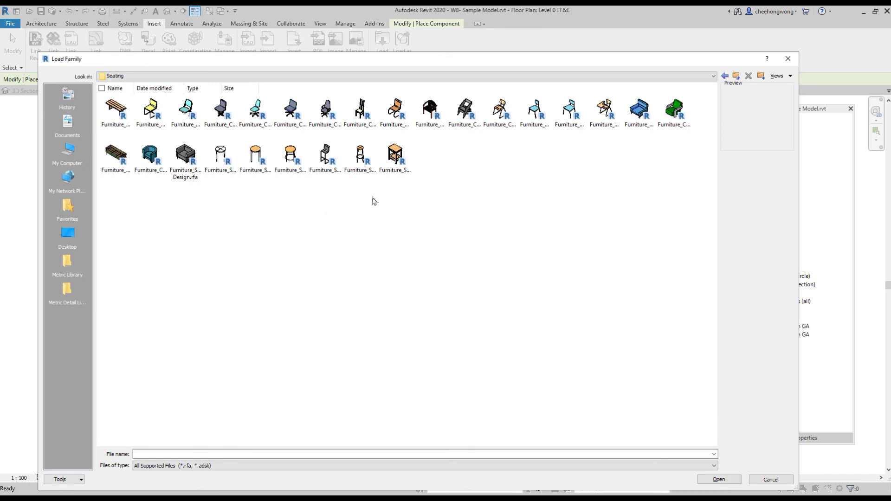
double_click(187, 159)
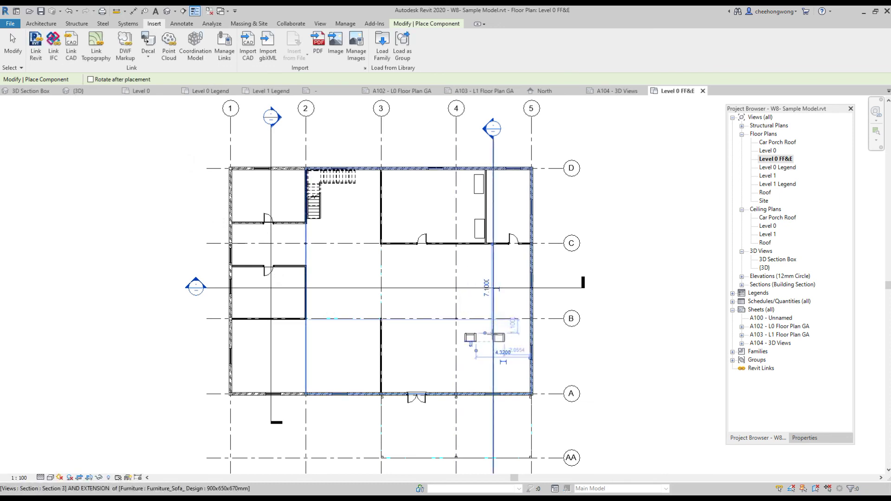
- Place the last sofa near grid 5 above A and end sofa placement
left_click(499, 338)
key("Escape")
key("Escape")
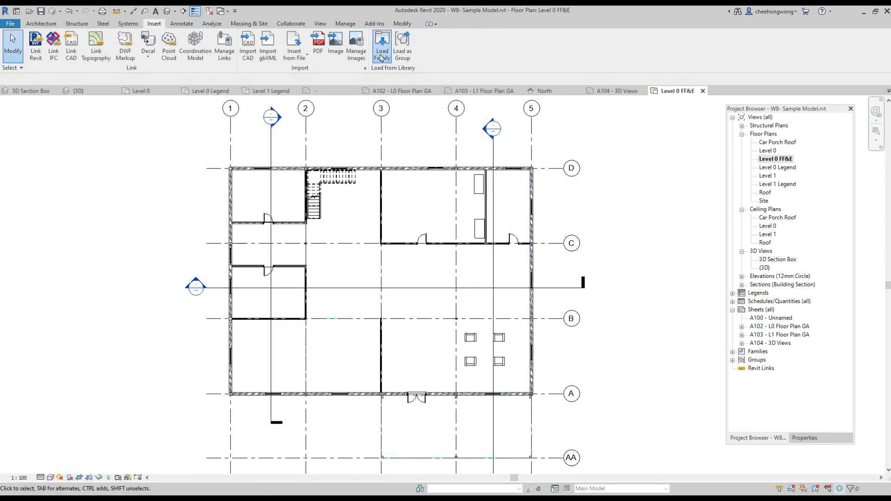
left_click(381, 57)
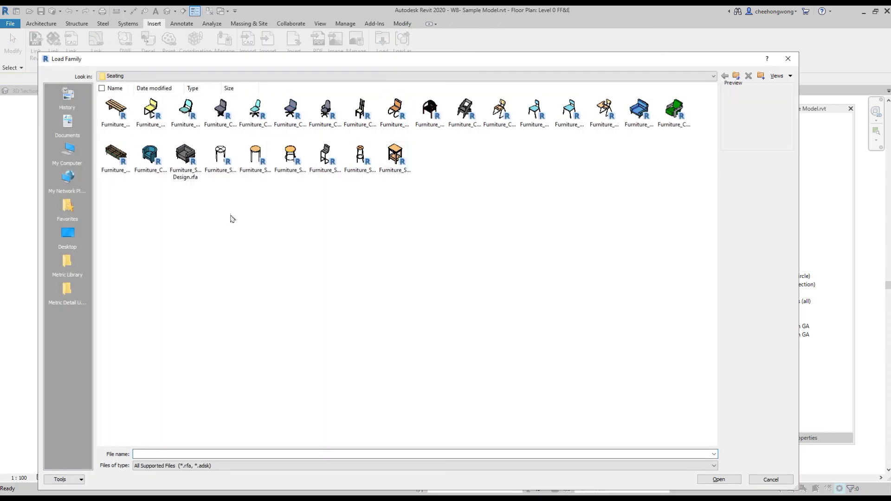
- Load the Furniture_Bed_1 family from the Furniture > Beds library
left_click(238, 195)
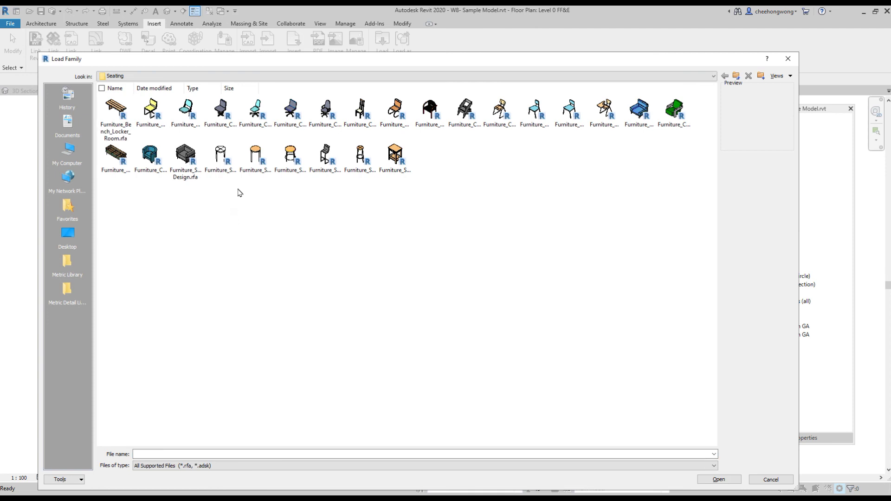
left_click(737, 77)
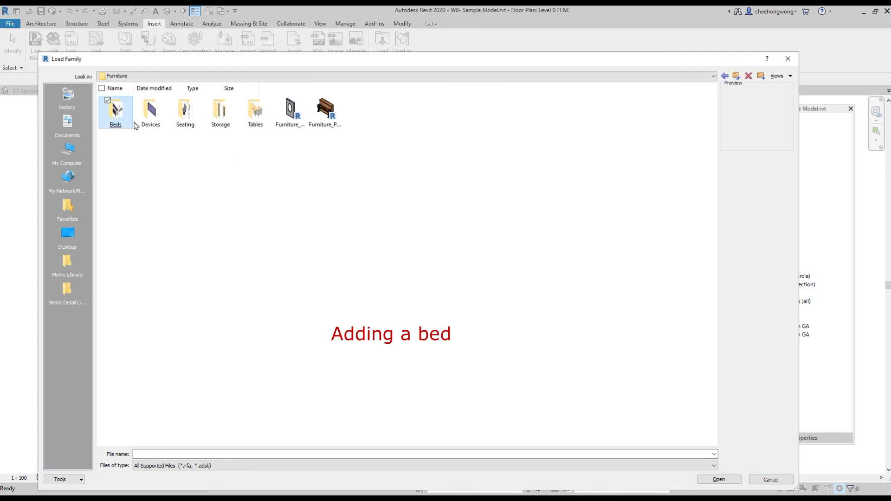
double_click(116, 111)
double_click(116, 112)
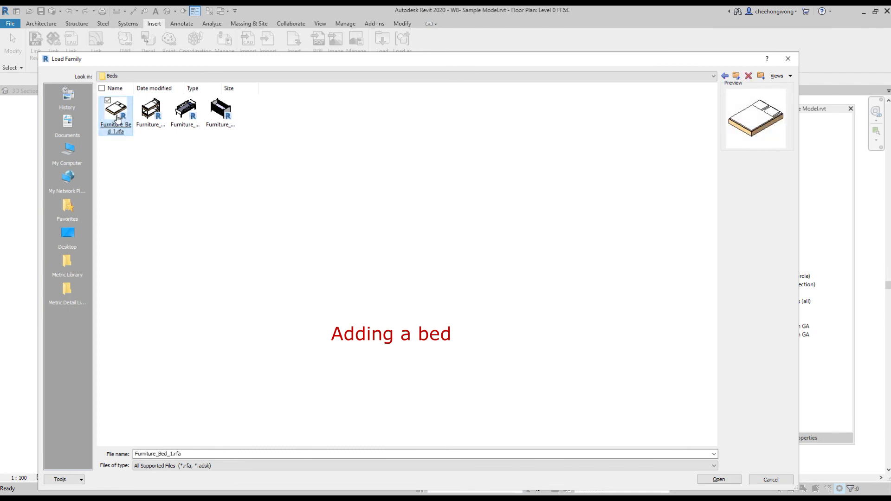
- Place a 1346x1880x355mm-Double bed in the room between grids 3–4
left_click(42, 23)
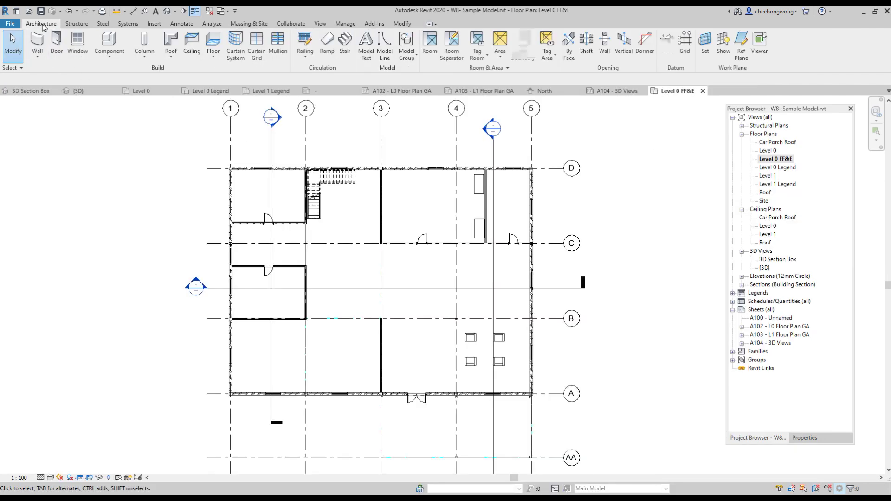
left_click(110, 56)
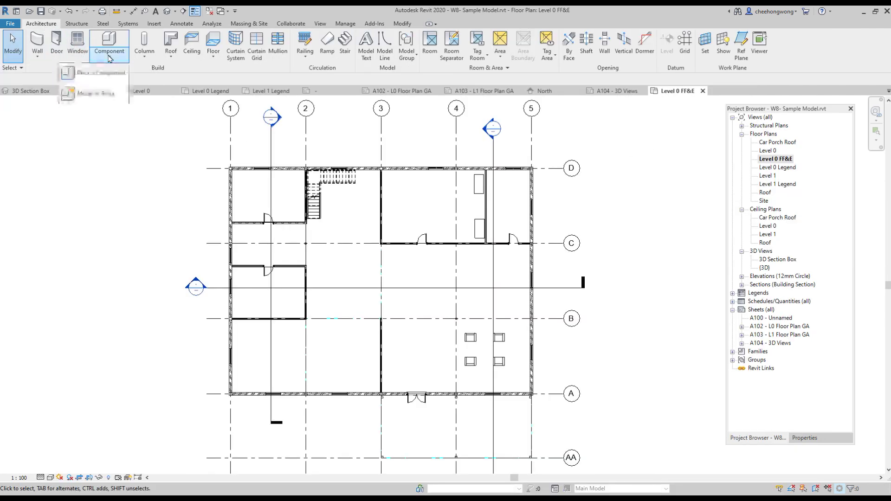
left_click(95, 93)
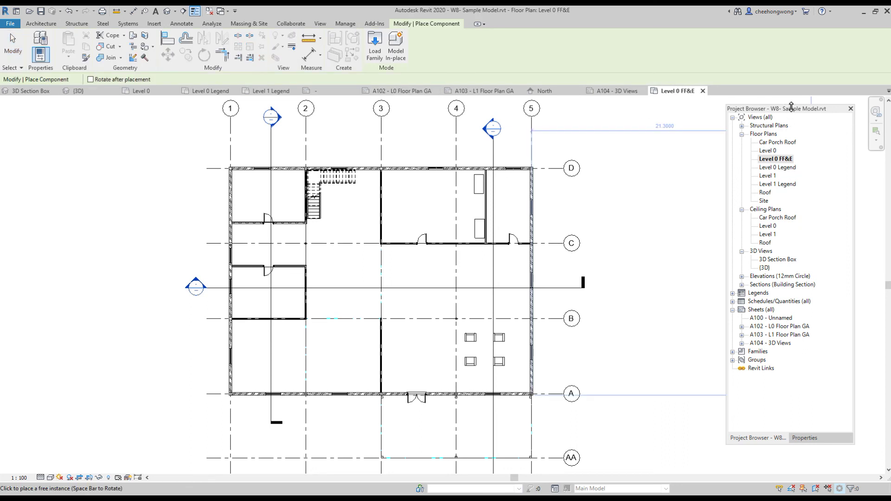
left_click(811, 439)
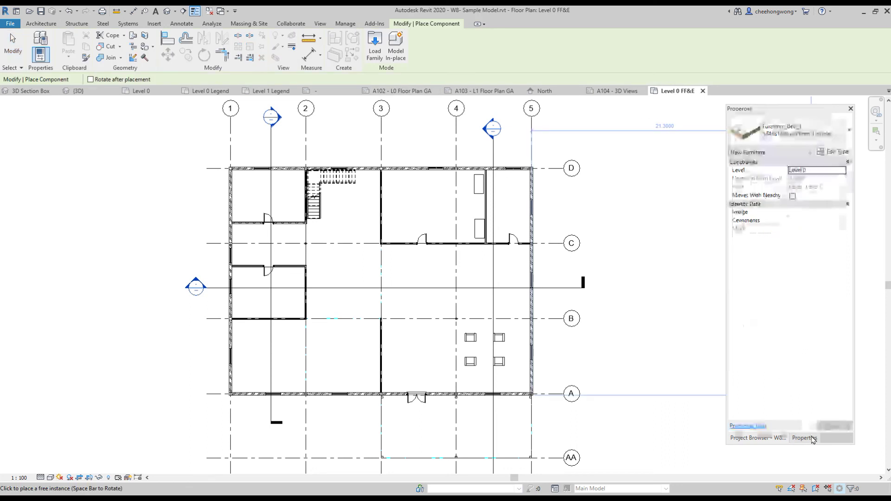
left_click(786, 130)
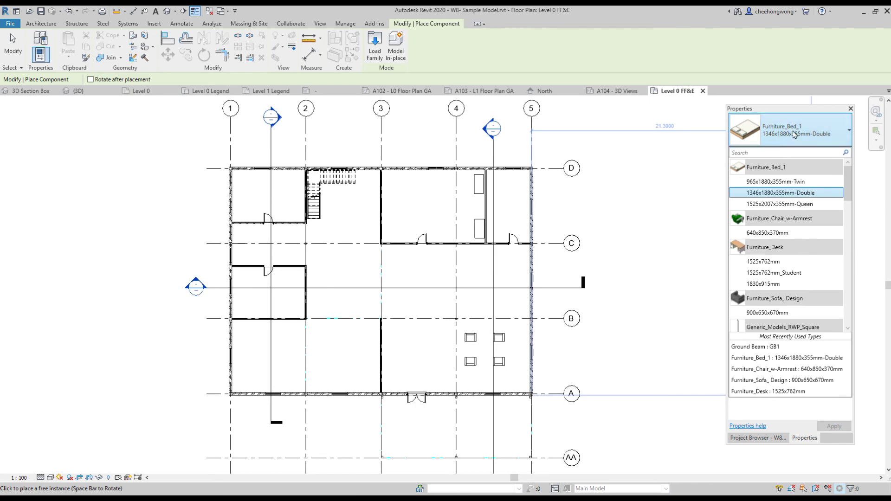
left_click(781, 192)
left_click(395, 200)
key("Escape")
key("Escape")
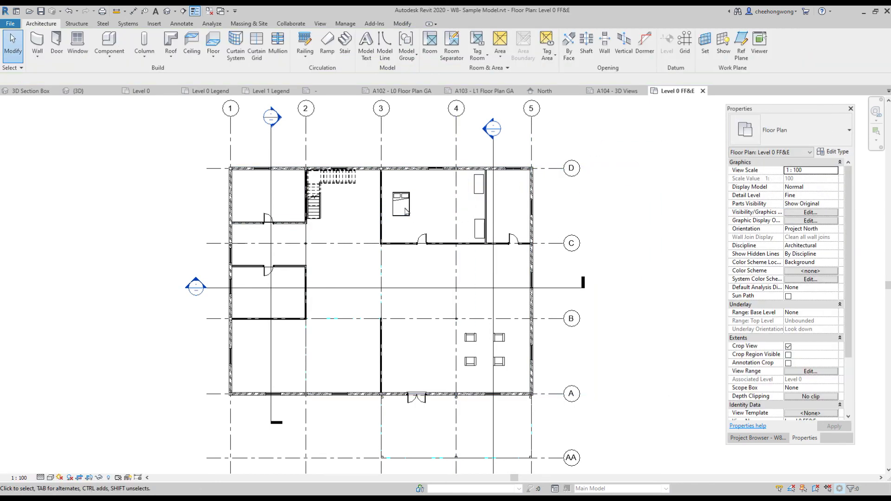
- Rotate the bed 90 degrees and move it against the room's left wall
left_click(400, 215)
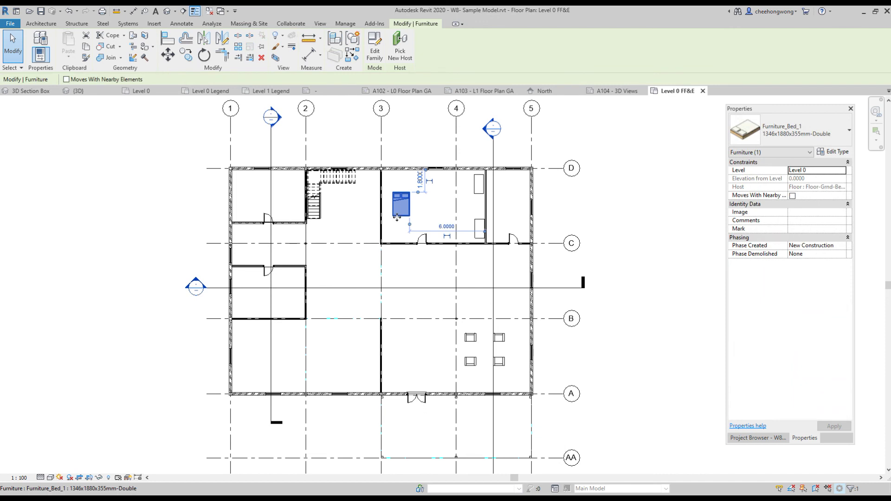
key("space")
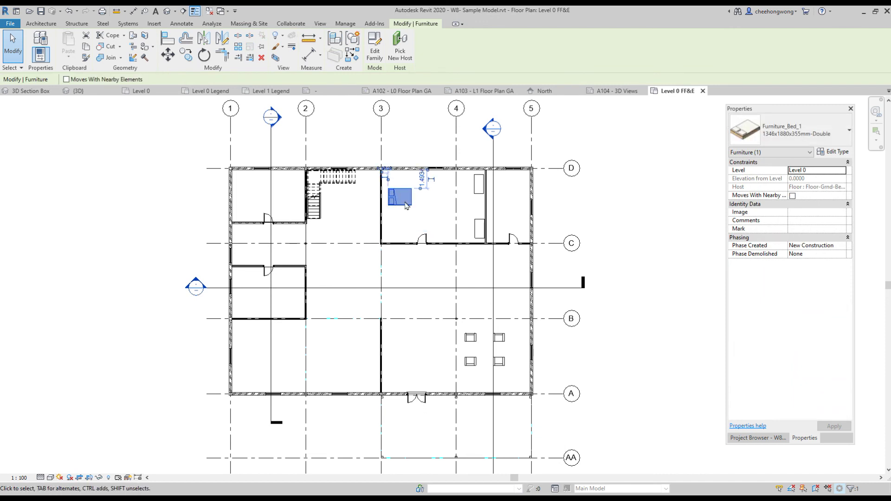
left_click_drag(406, 206, 403, 203)
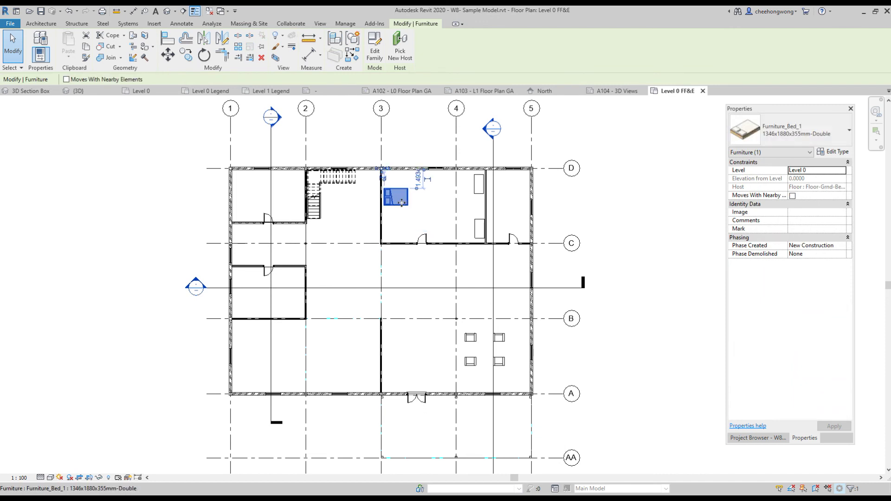
key("Escape")
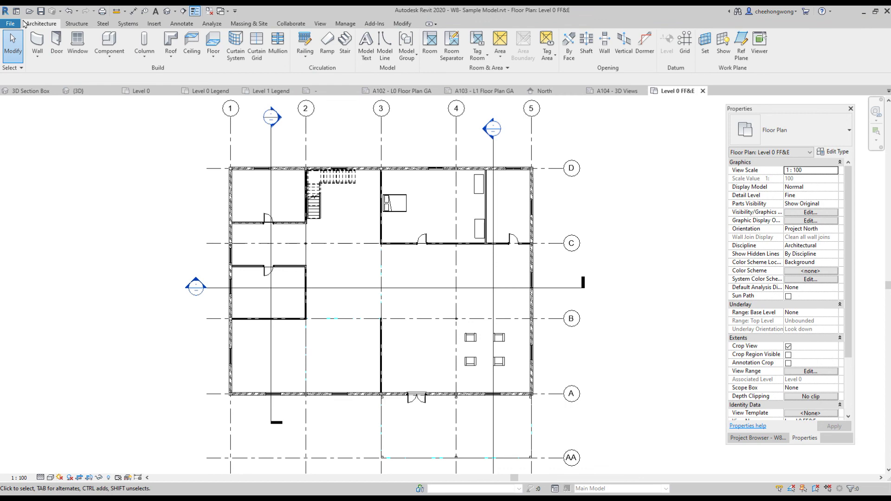
left_click(110, 44)
- Load the Entourage_RPC_Chair family from the UK Entourage library
left_click(154, 24)
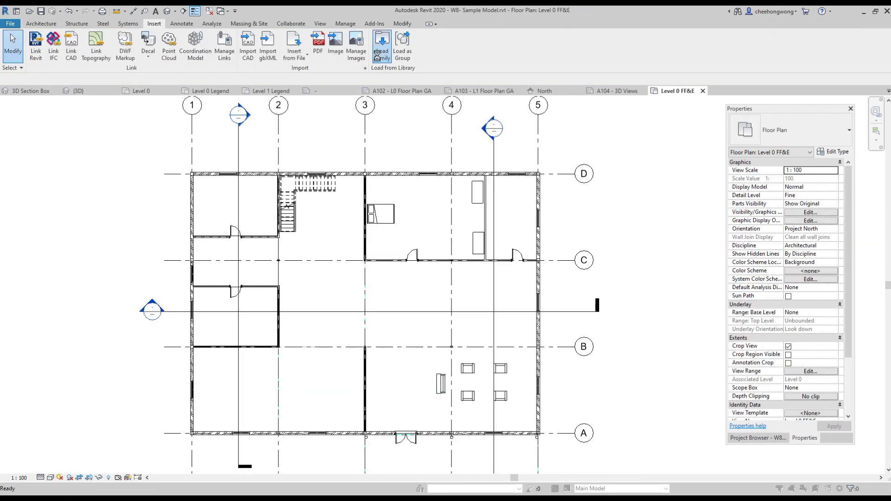
left_click(383, 45)
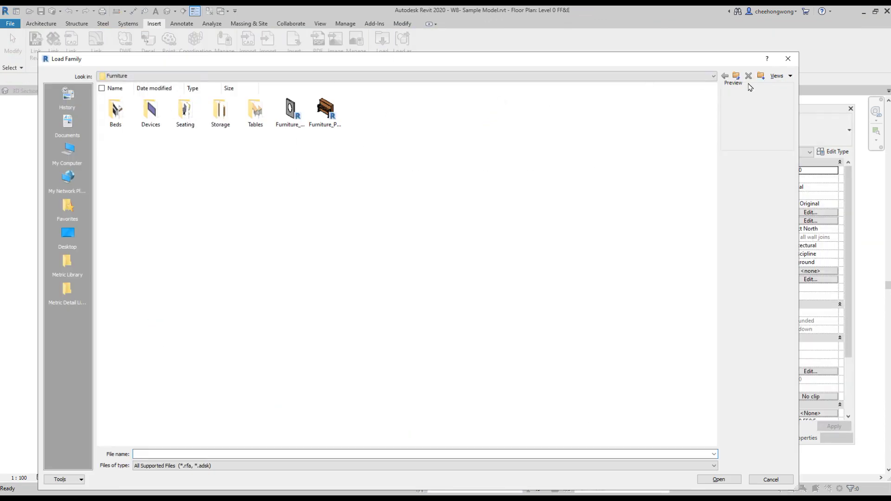
left_click(736, 75)
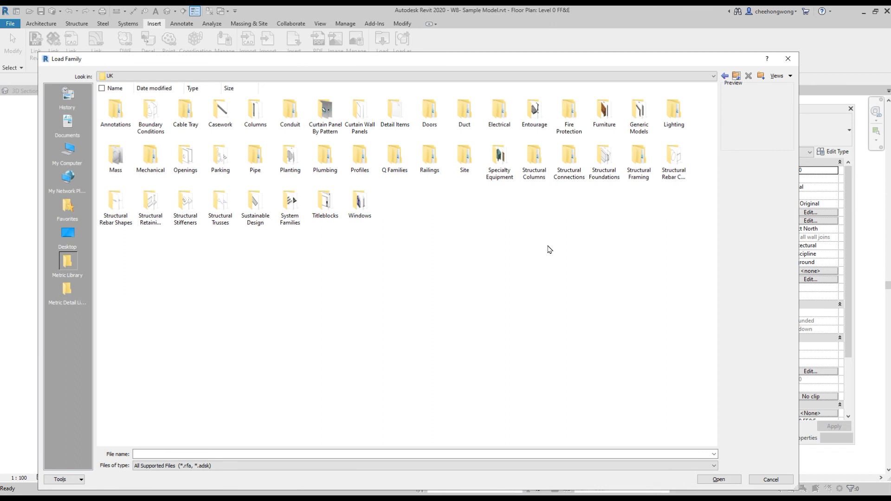
double_click(532, 122)
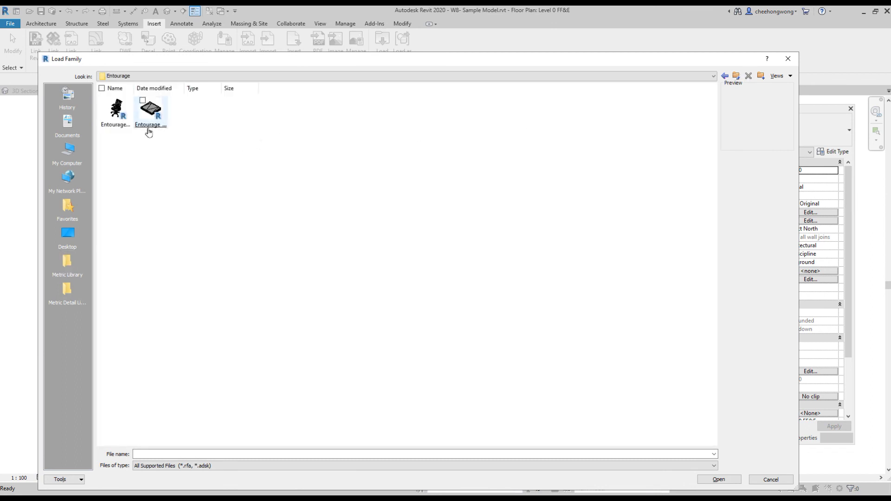
double_click(116, 114)
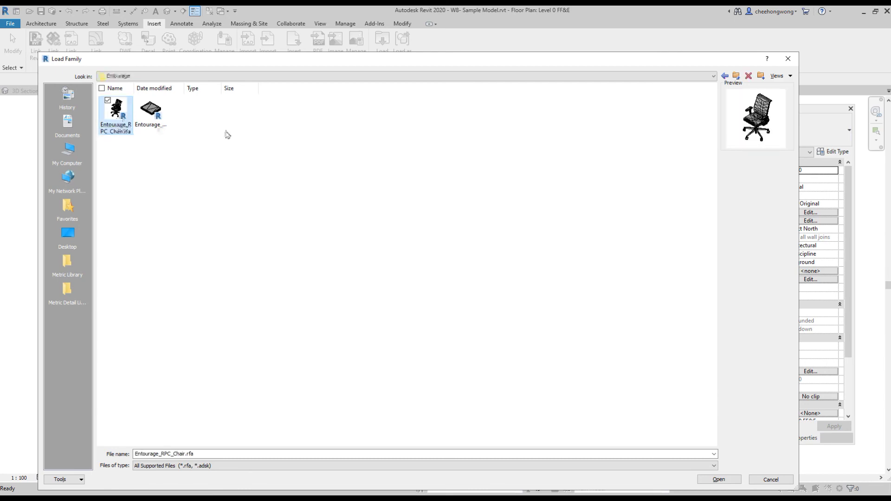
- Place two Steelcase Think Chairs beside the upper and lower desks
left_click(41, 23)
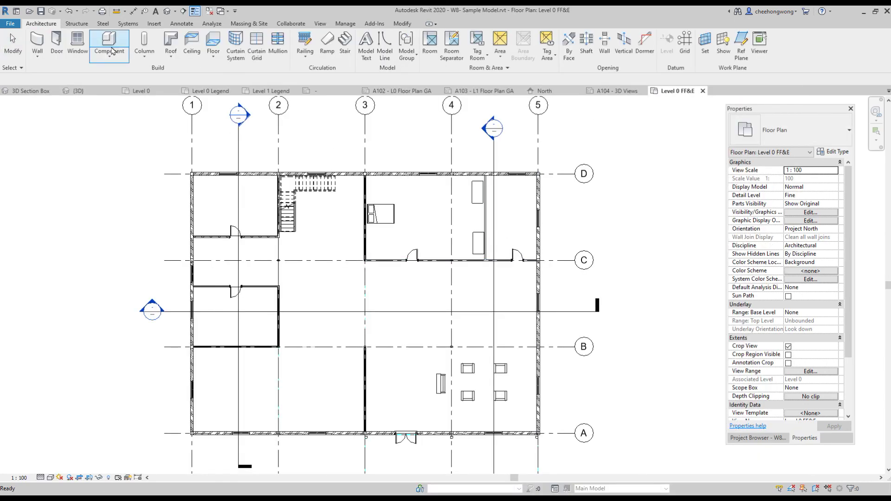
left_click(113, 44)
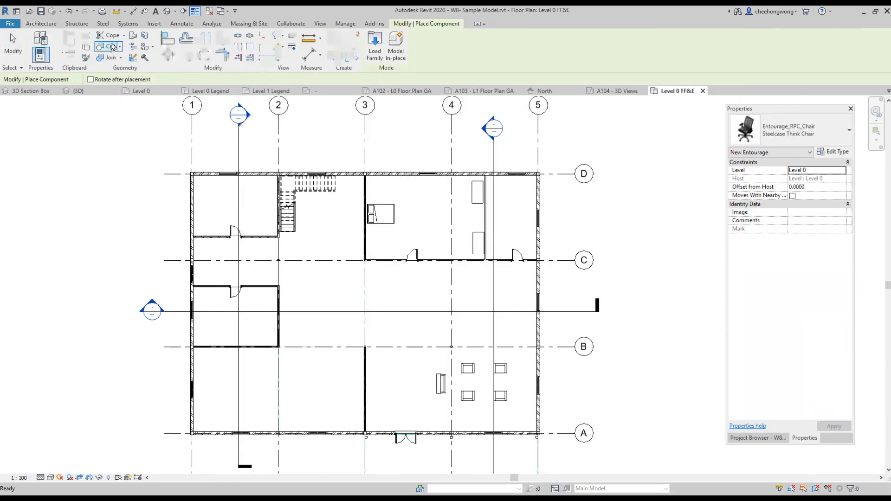
left_click(774, 131)
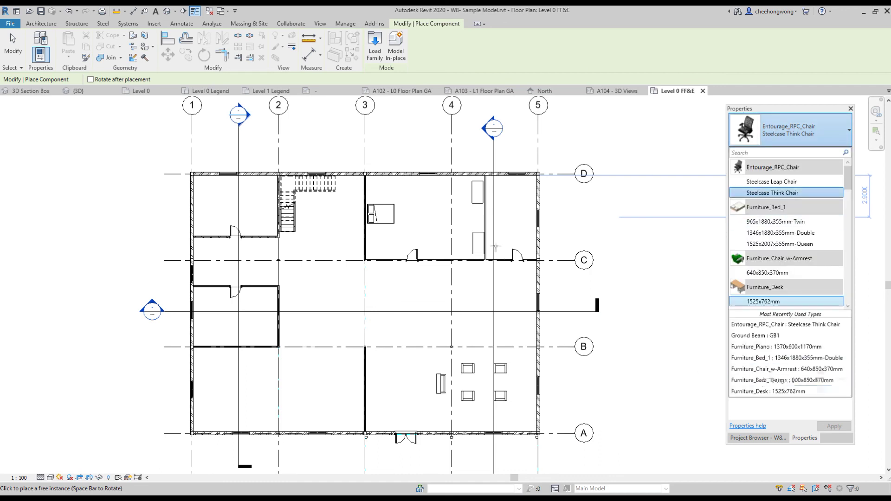
left_click(459, 190)
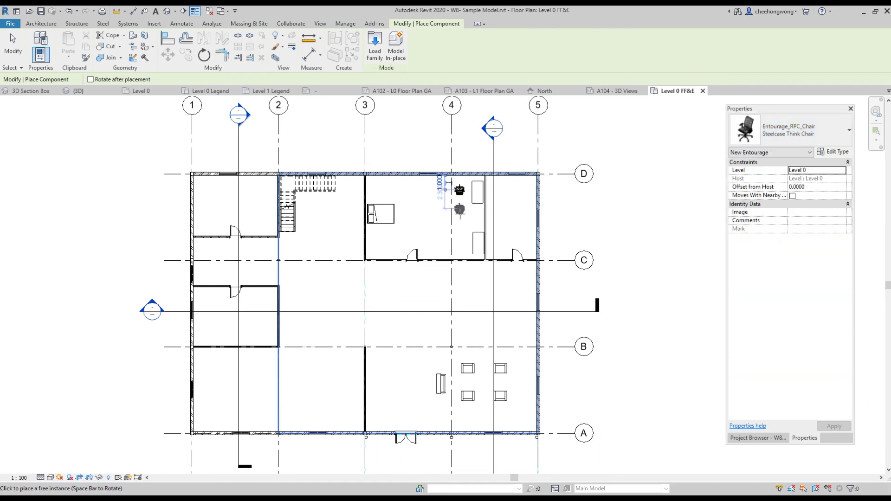
left_click(462, 243)
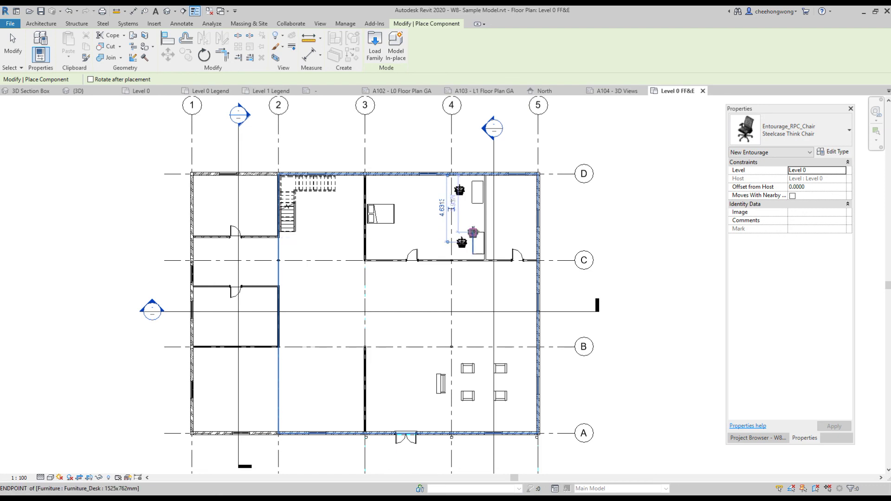
key("Escape")
left_click(460, 190)
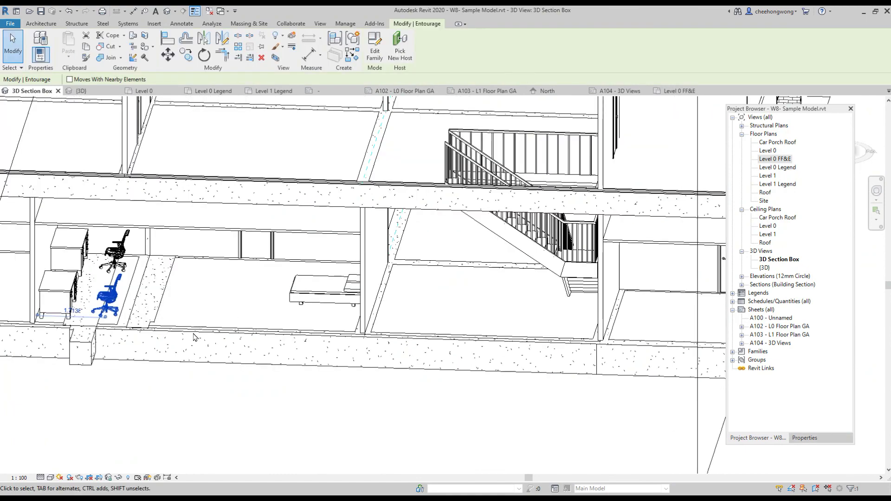
- Orbit the 3D Section Box to inspect the new chairs, desks and sofas
scroll(221, 433, "down", 5)
middle_click_drag(487, 394, 557, 372, "shift")
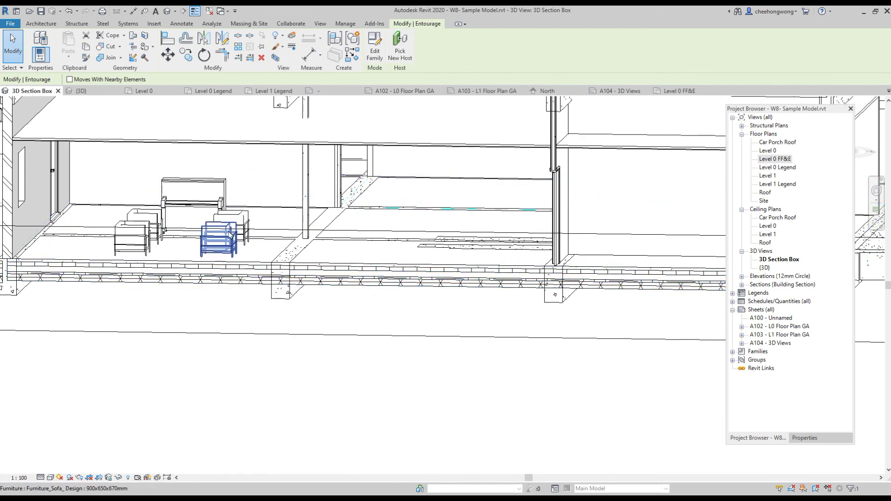
left_click(744, 449)
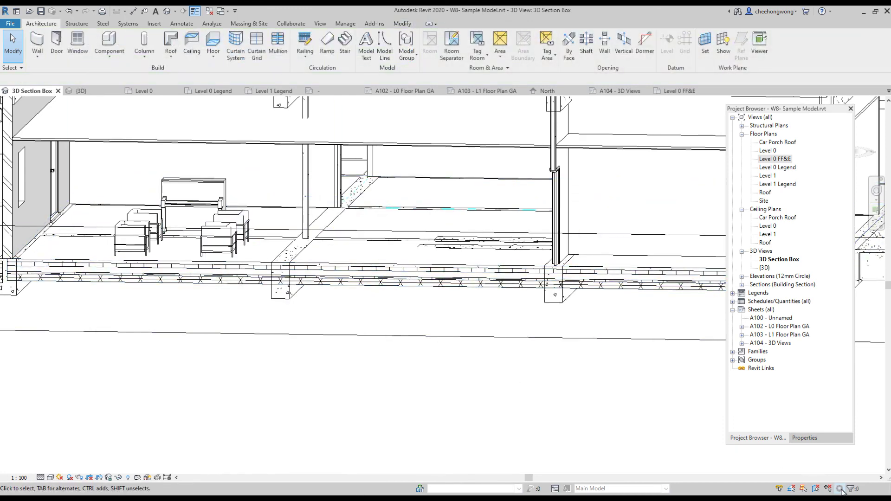